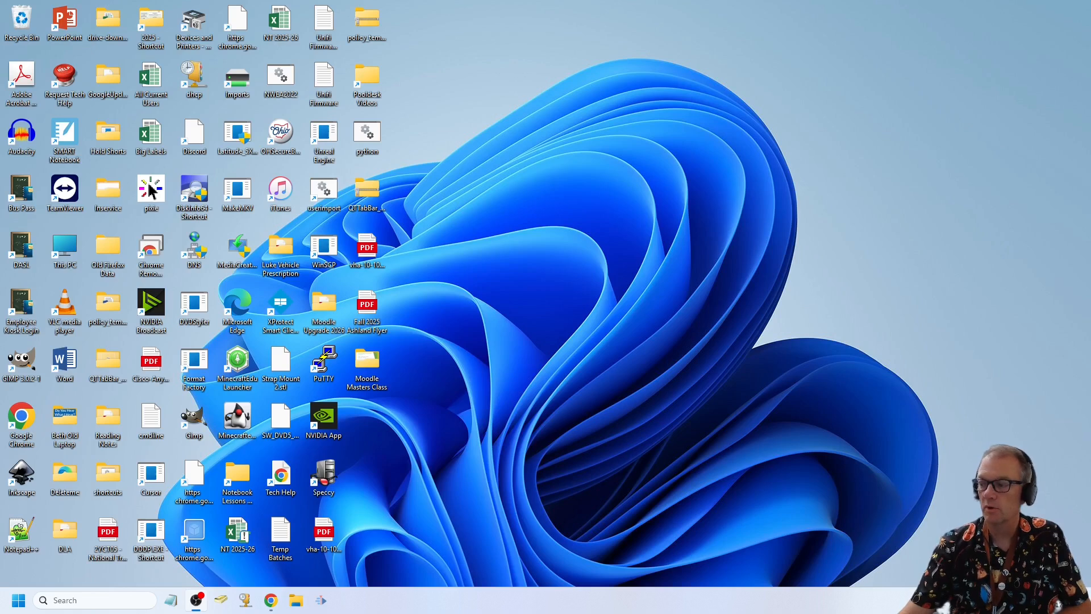
- Open Remote Desktop Connection and connect to the computer NTsignage
{"action": "left_click", "coordinate": [18, 602]}
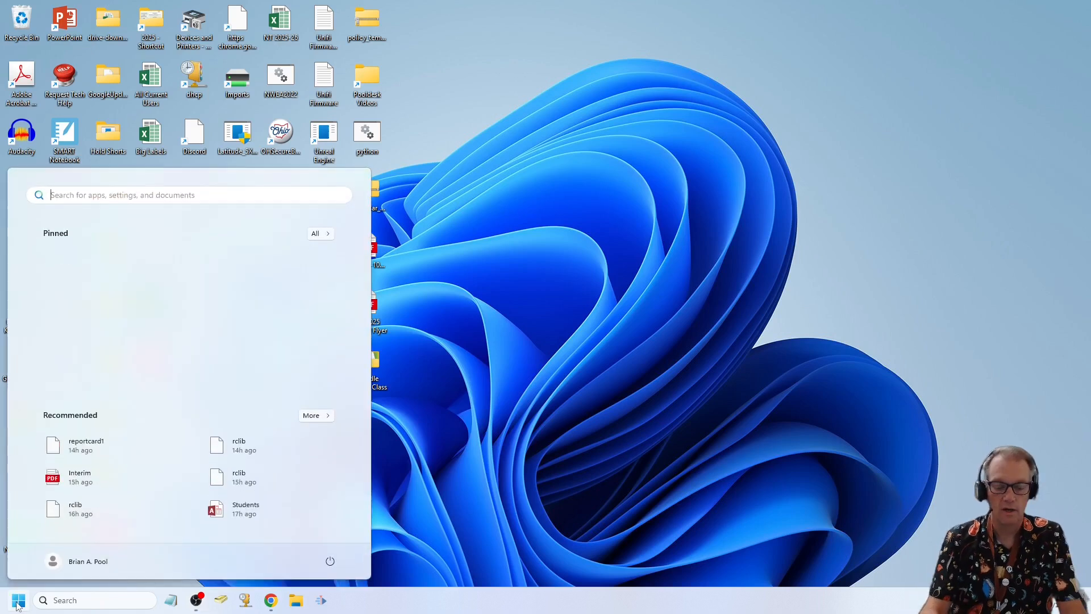
{"action": "type", "text": "remote"}
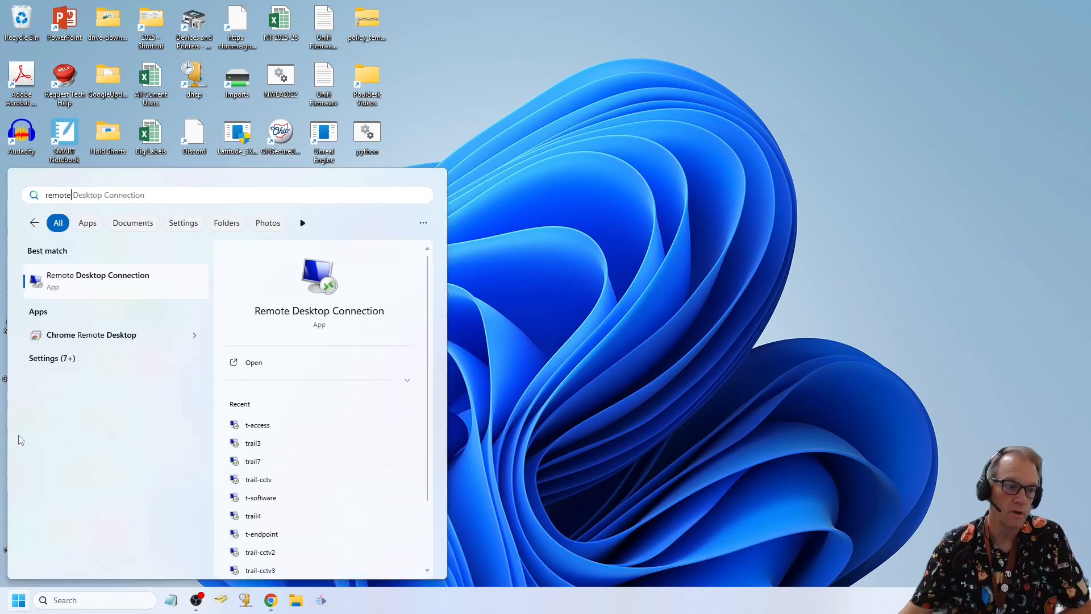
{"action": "left_click", "coordinate": [122, 276]}
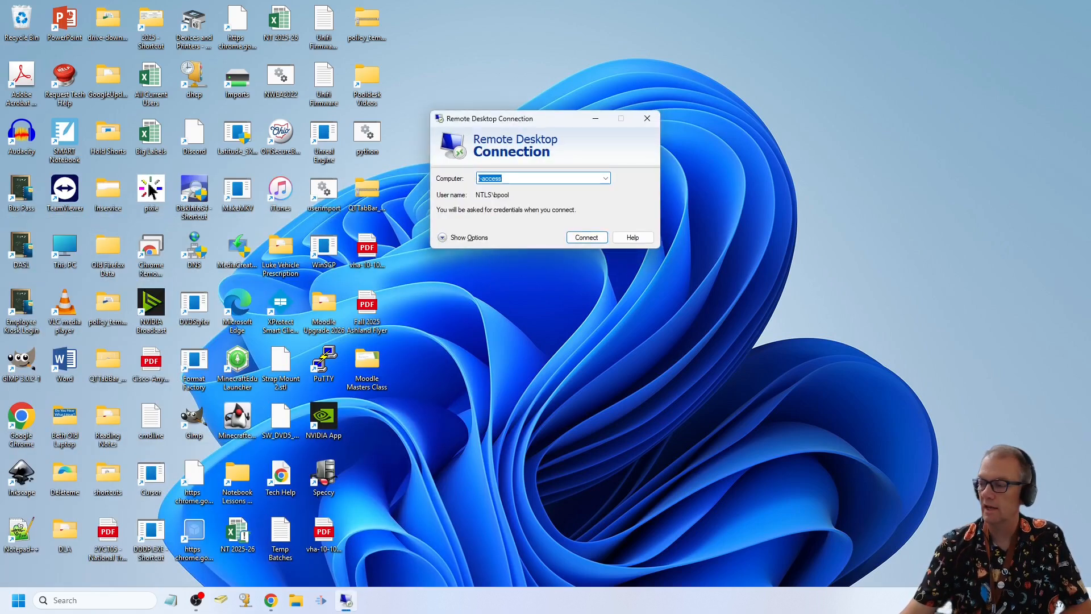
{"action": "type", "text": "NTsignage"}
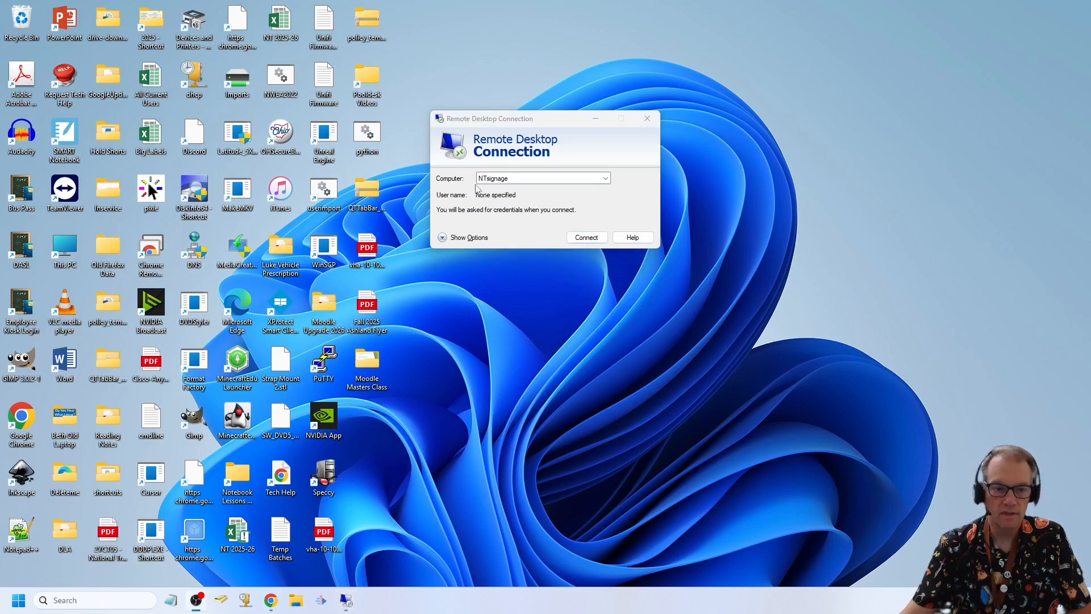
{"action": "left_click", "coordinate": [585, 238]}
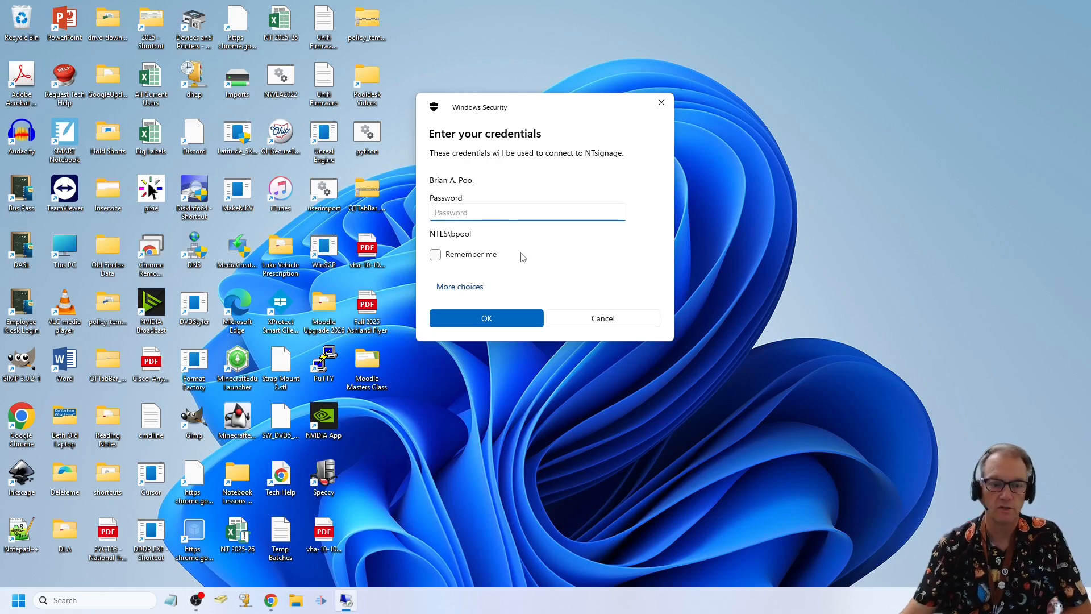
- Sign in with a different account, entering its user name and password, and have the credentials remembered
{"action": "left_click", "coordinate": [449, 291]}
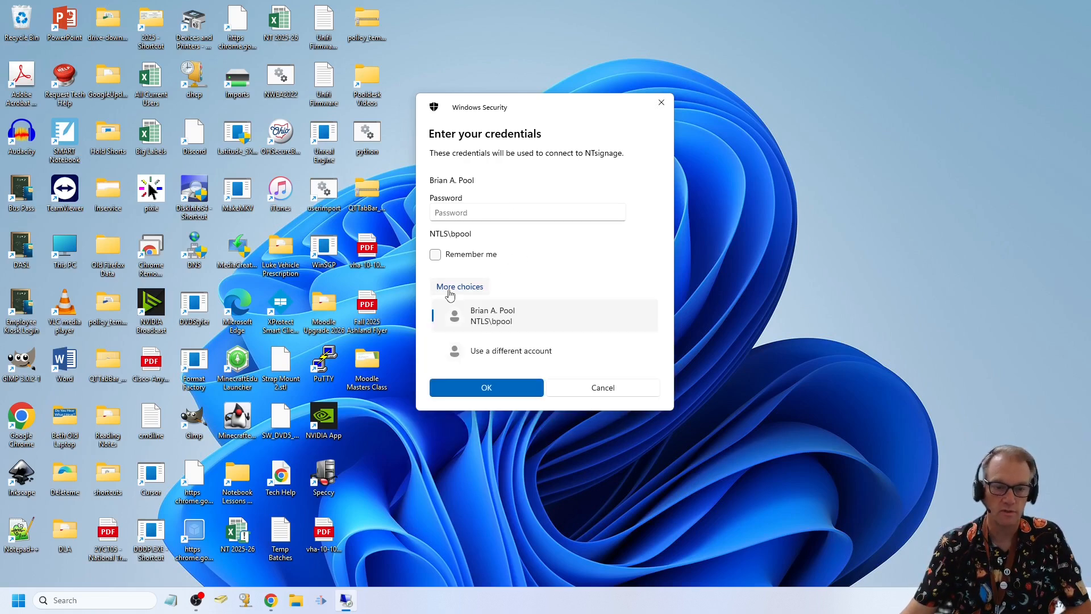
{"action": "left_click", "coordinate": [499, 353]}
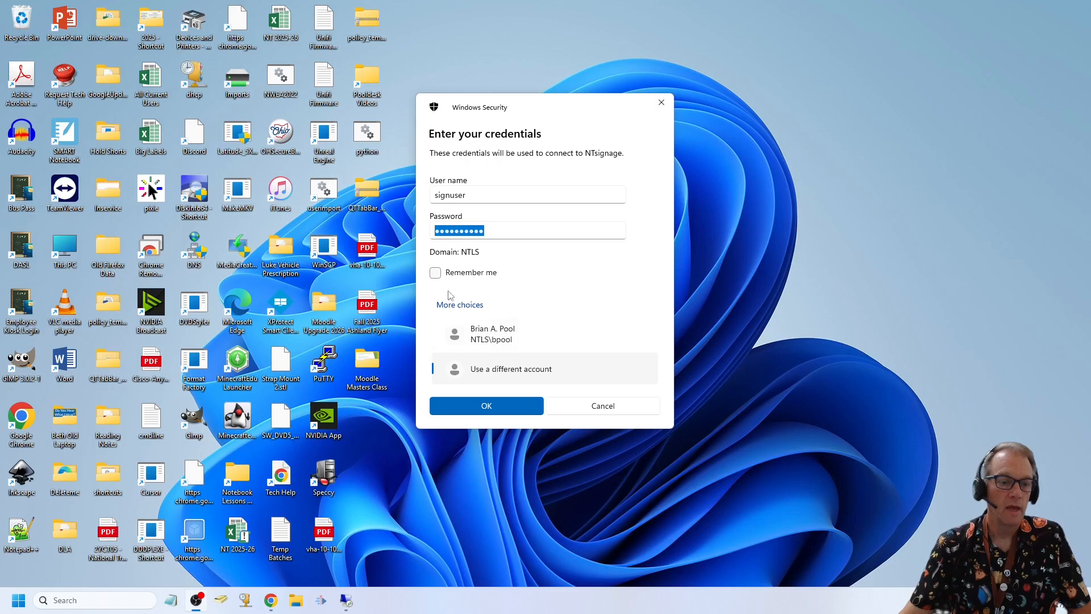
{"action": "left_click", "coordinate": [436, 275]}
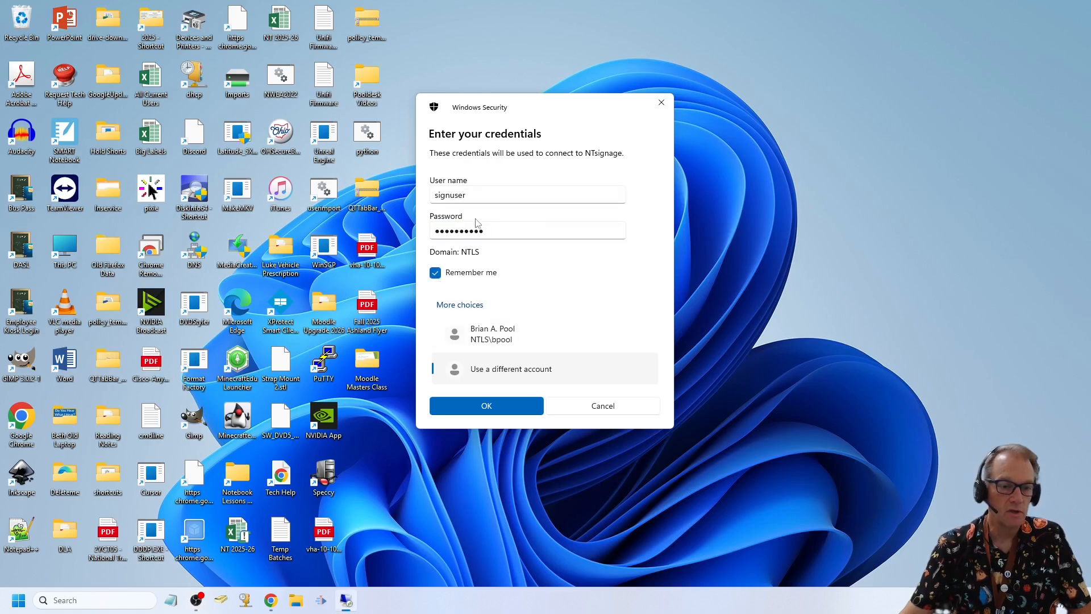
{"action": "left_click", "coordinate": [488, 407]}
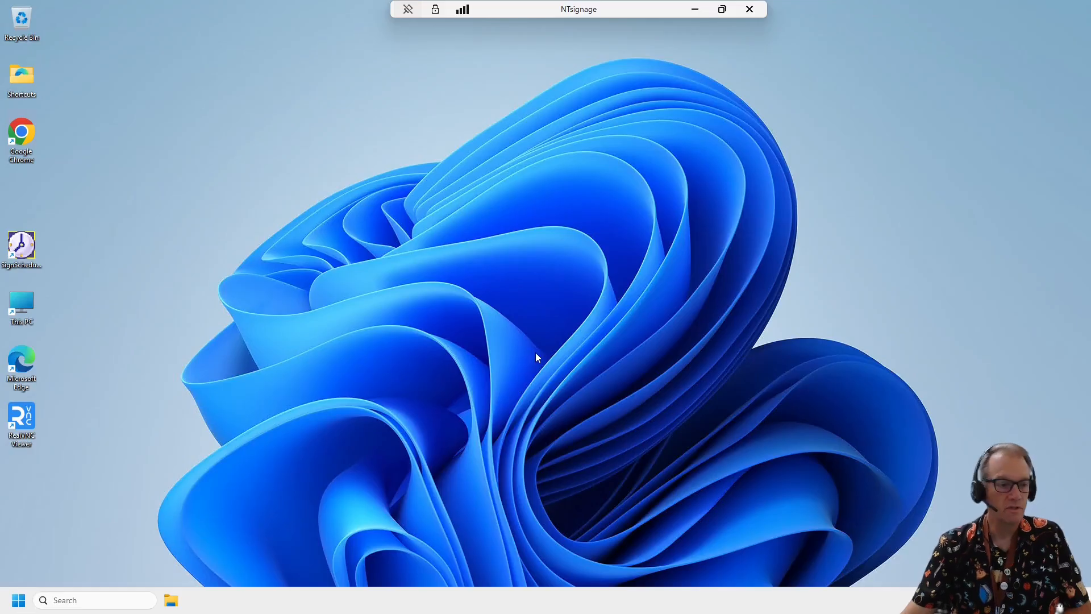
- Launch SignScheduler and check the first schedule entry's Sign ID and Date/Time settings, leaving the entry unedited
{"action": "double_click", "coordinate": [22, 250]}
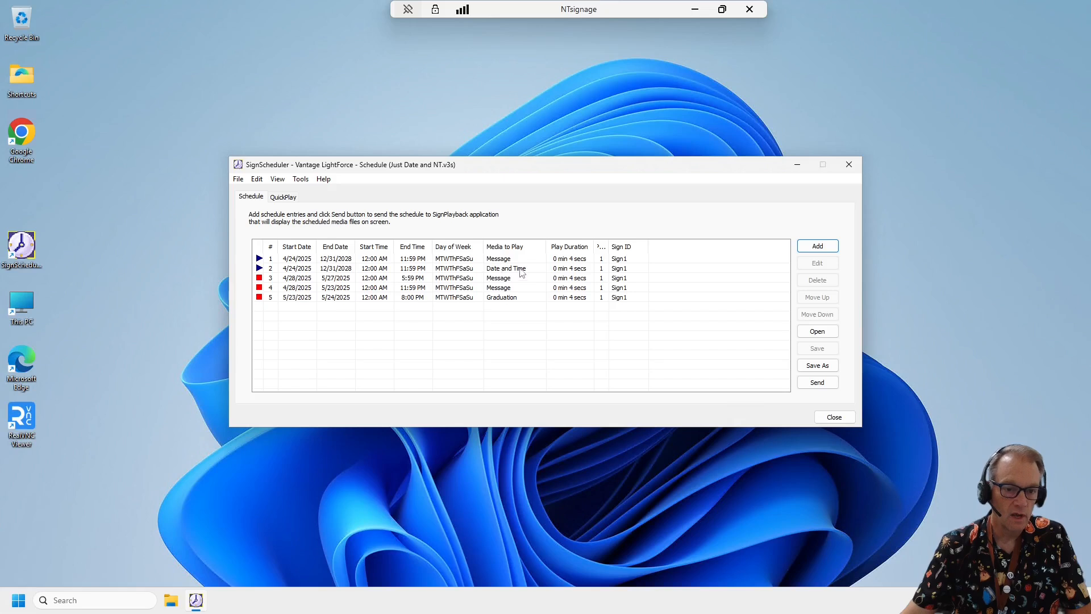
{"action": "left_click", "coordinate": [502, 260]}
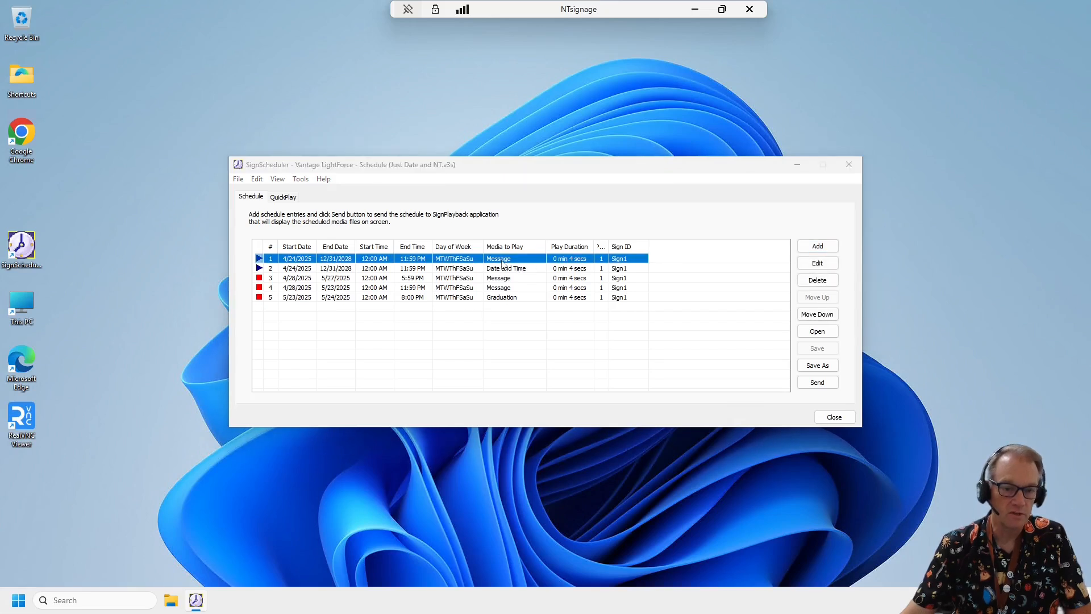
{"action": "double_click", "coordinate": [502, 260]}
{"action": "left_click", "coordinate": [523, 191]}
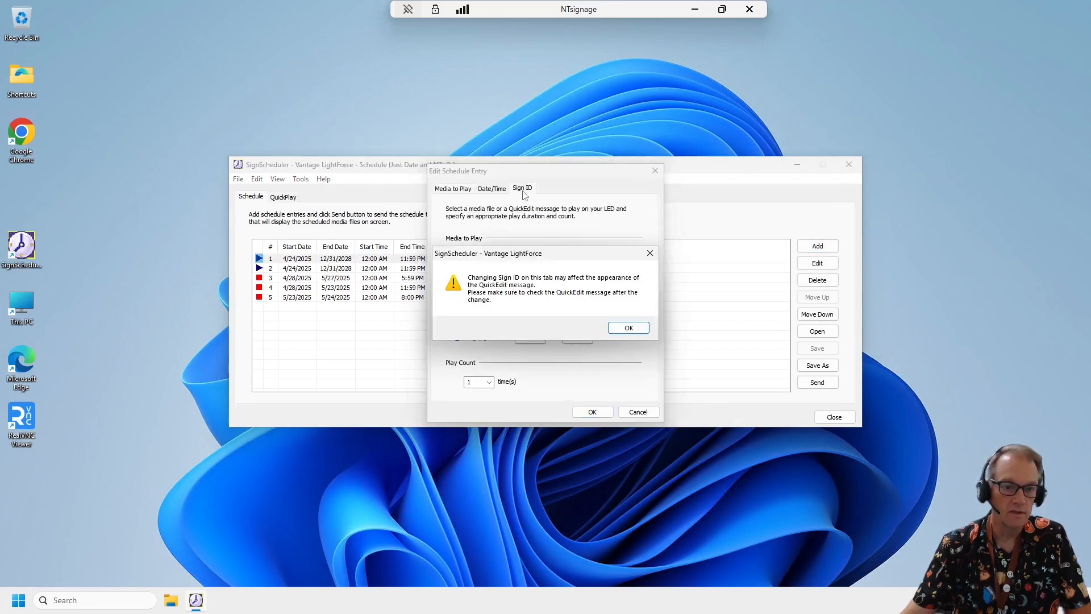
{"action": "left_click", "coordinate": [641, 329]}
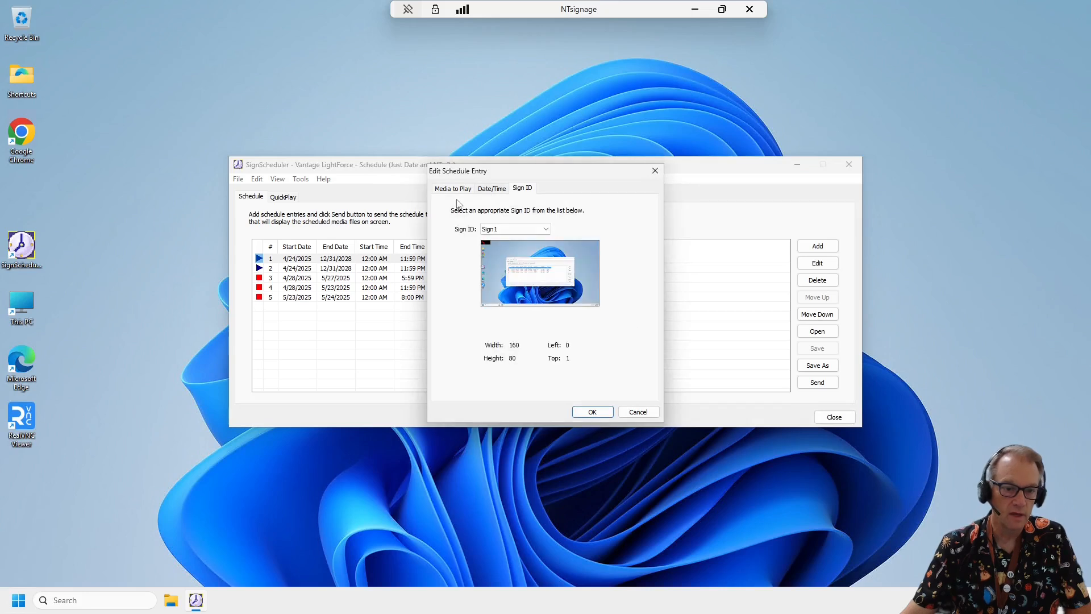
{"action": "left_click", "coordinate": [497, 190]}
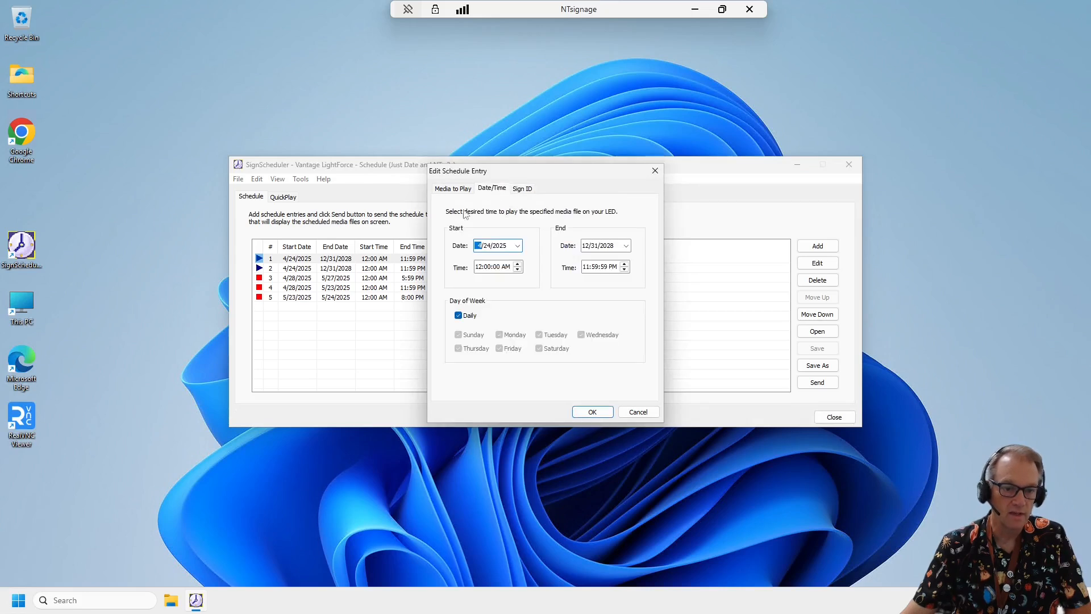
{"action": "left_click", "coordinate": [638, 412]}
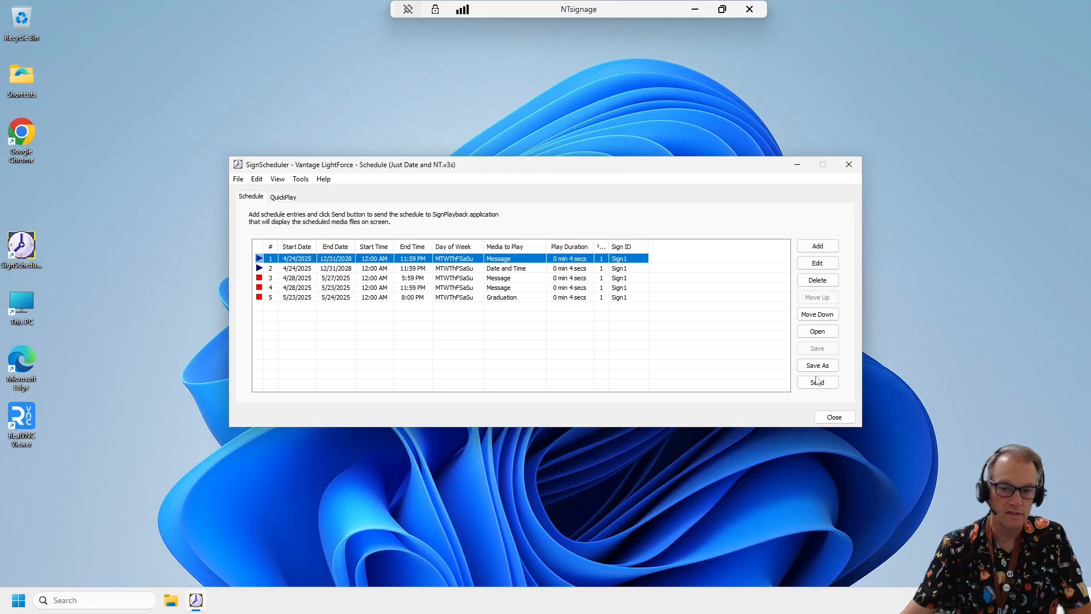
- Preview the first schedule entry's QuickEdit message and close the entry without editing it
{"action": "left_click", "coordinate": [818, 265]}
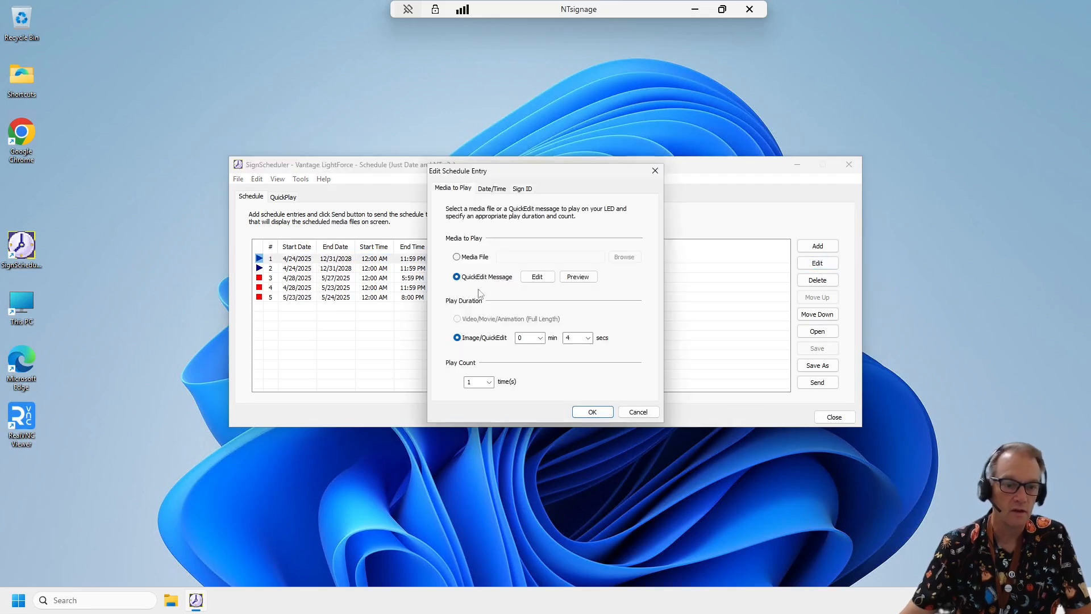
{"action": "left_click", "coordinate": [587, 278]}
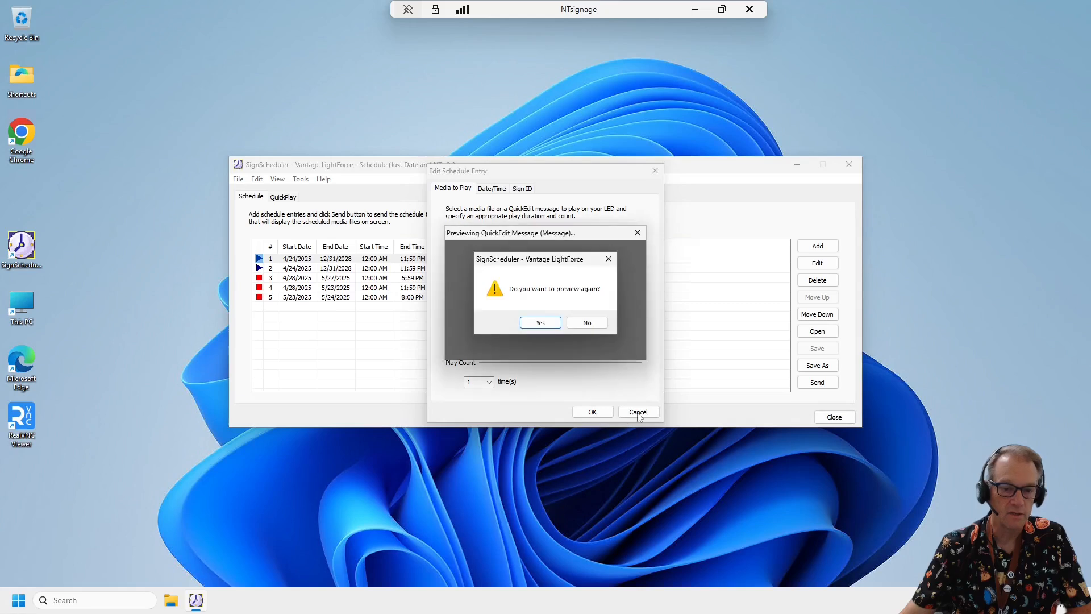
{"action": "left_click", "coordinate": [586, 322]}
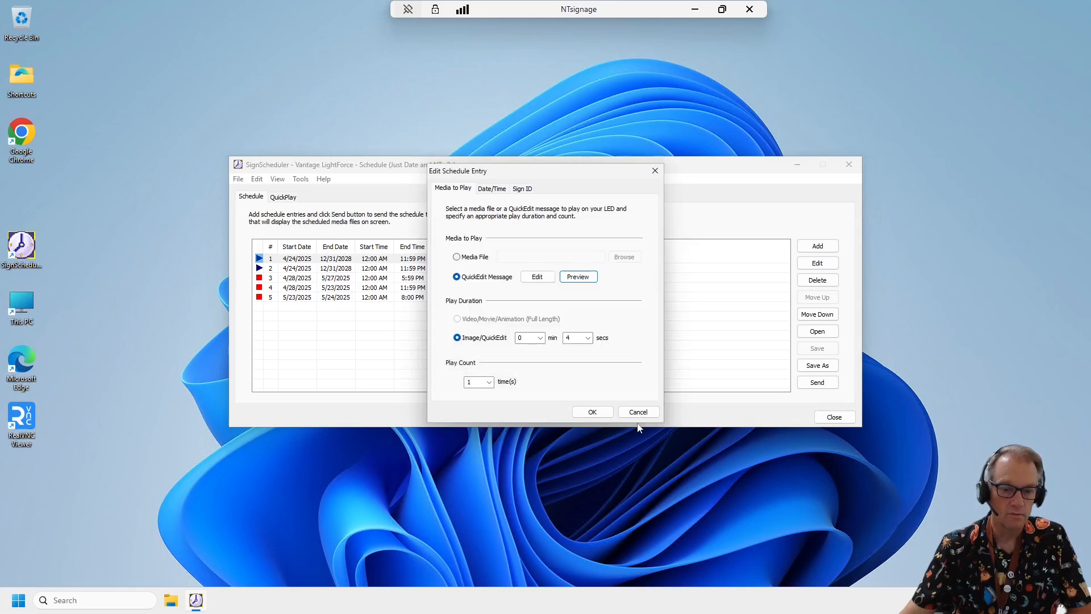
{"action": "left_click", "coordinate": [643, 413]}
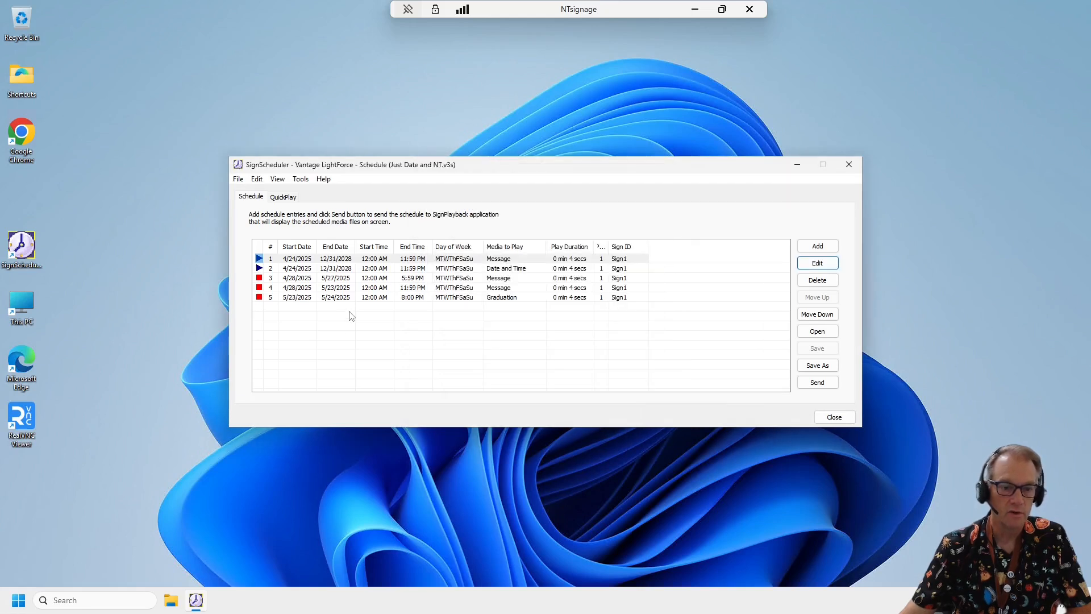
- Preview the Date and Time entry's QuickEdit message twice and close the entry without editing it
{"action": "left_click", "coordinate": [624, 270]}
{"action": "left_click", "coordinate": [817, 263]}
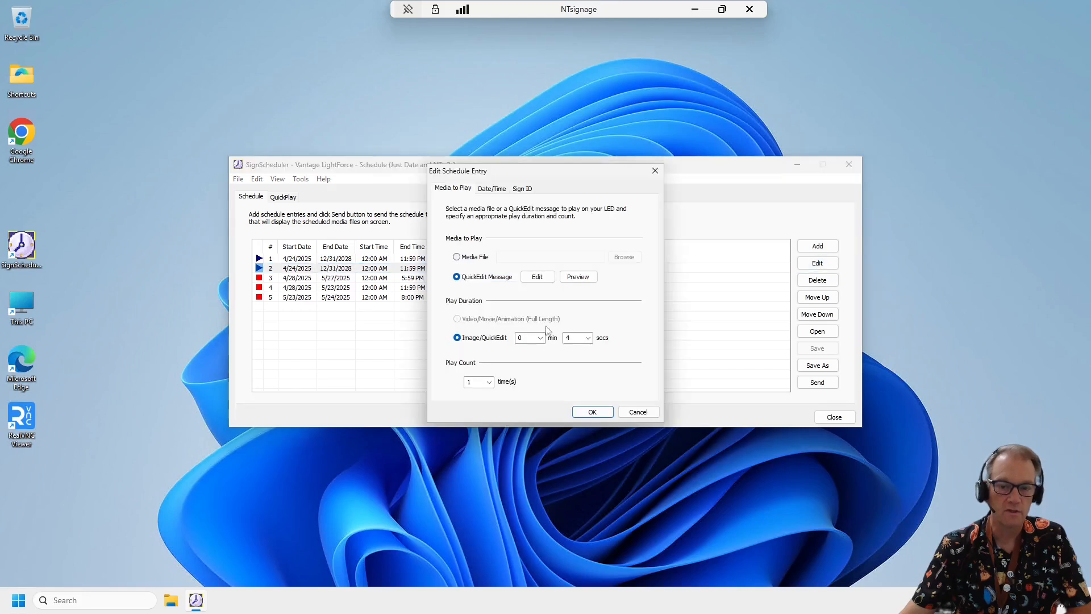
{"action": "left_click", "coordinate": [578, 278]}
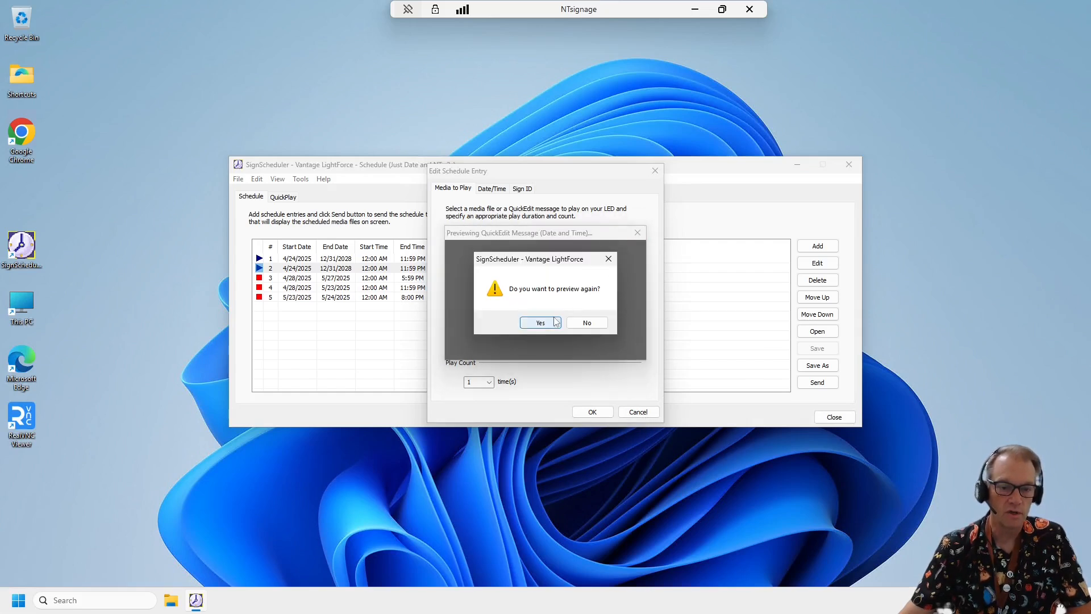
{"action": "left_click", "coordinate": [547, 319]}
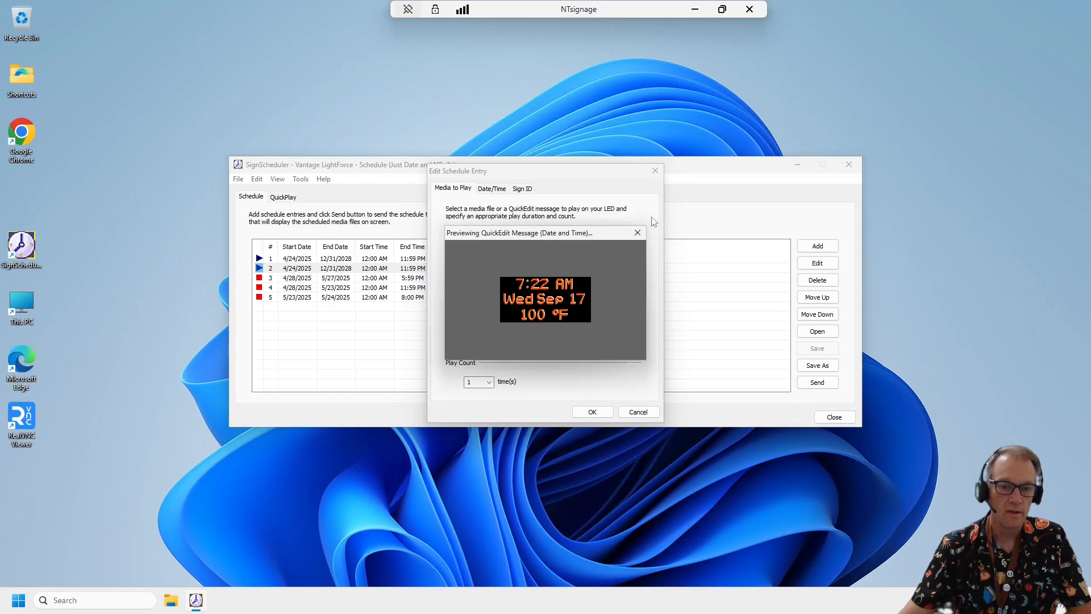
{"action": "left_click", "coordinate": [640, 232]}
{"action": "left_click", "coordinate": [655, 171]}
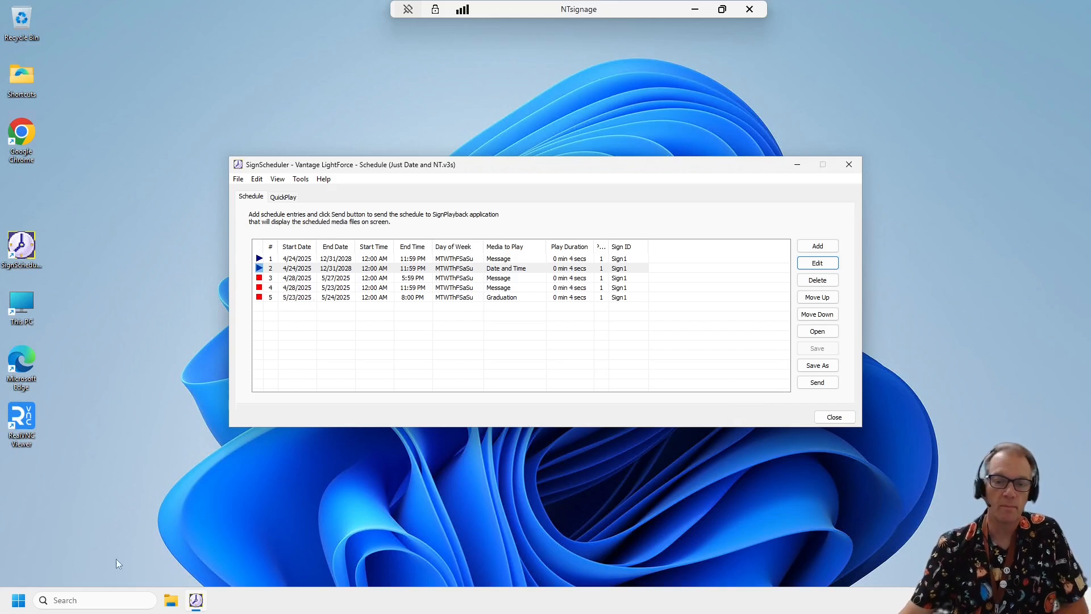
- Add a schedule entry with a 5-second Image/QuickEdit play duration and start creating a QuickEdit message for it
{"action": "left_click", "coordinate": [827, 252]}
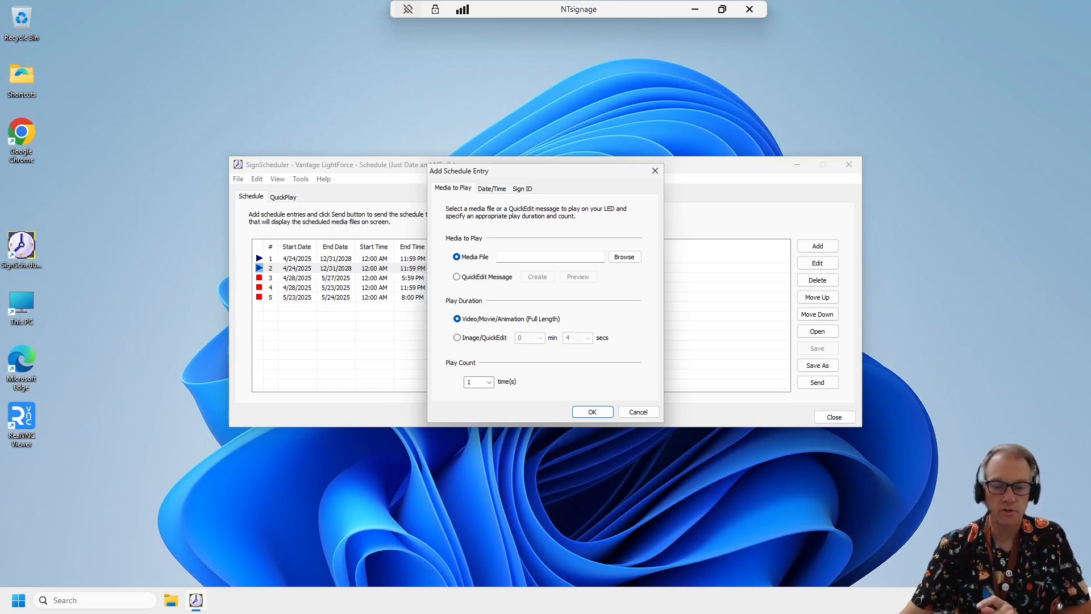
{"action": "left_click", "coordinate": [457, 337]}
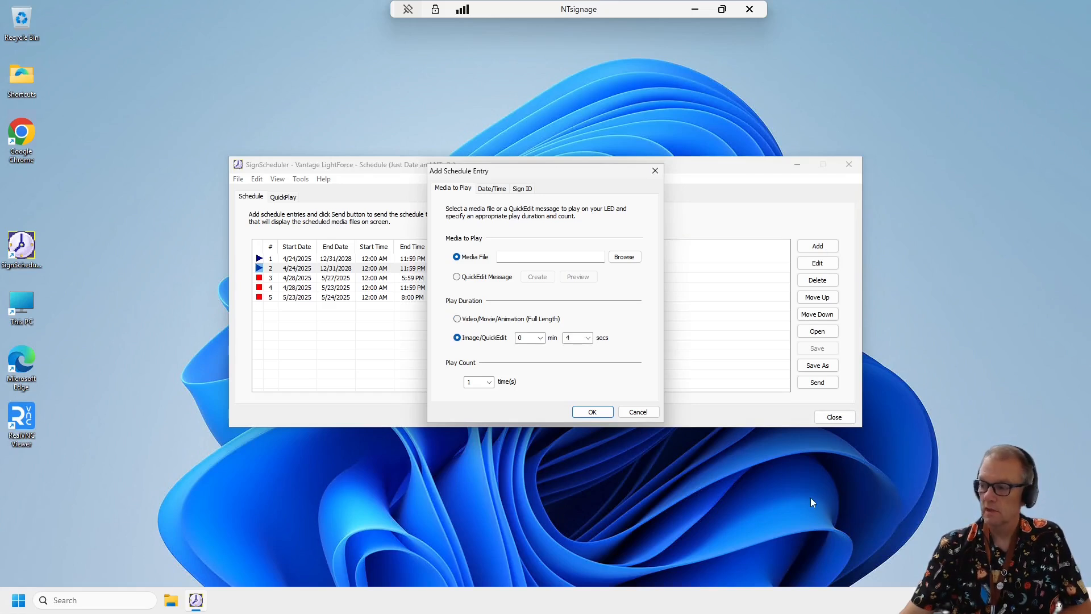
{"action": "left_click", "coordinate": [587, 339]}
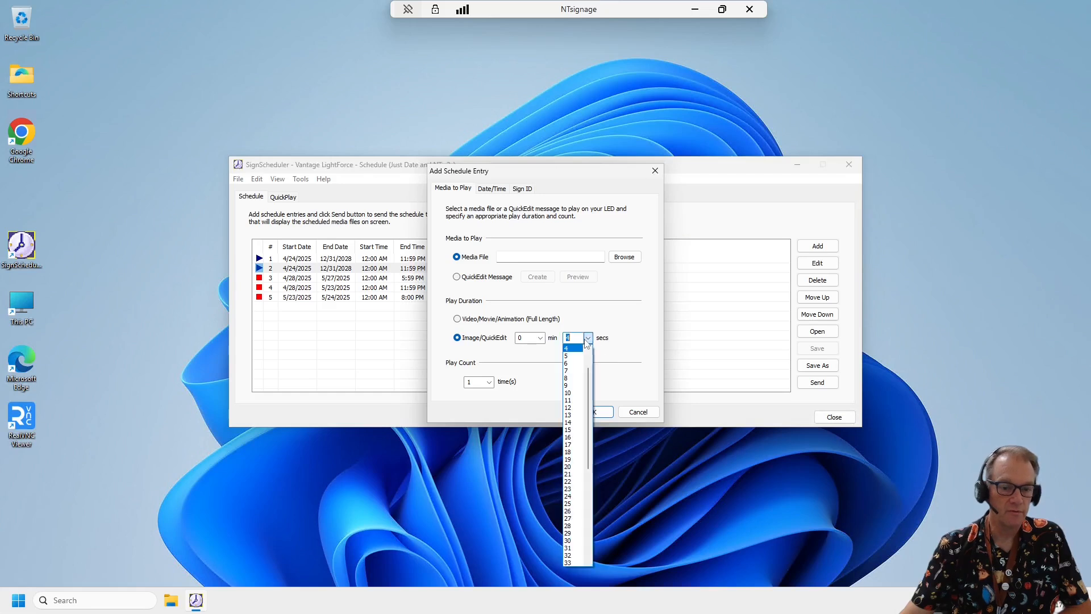
{"action": "left_click", "coordinate": [573, 356]}
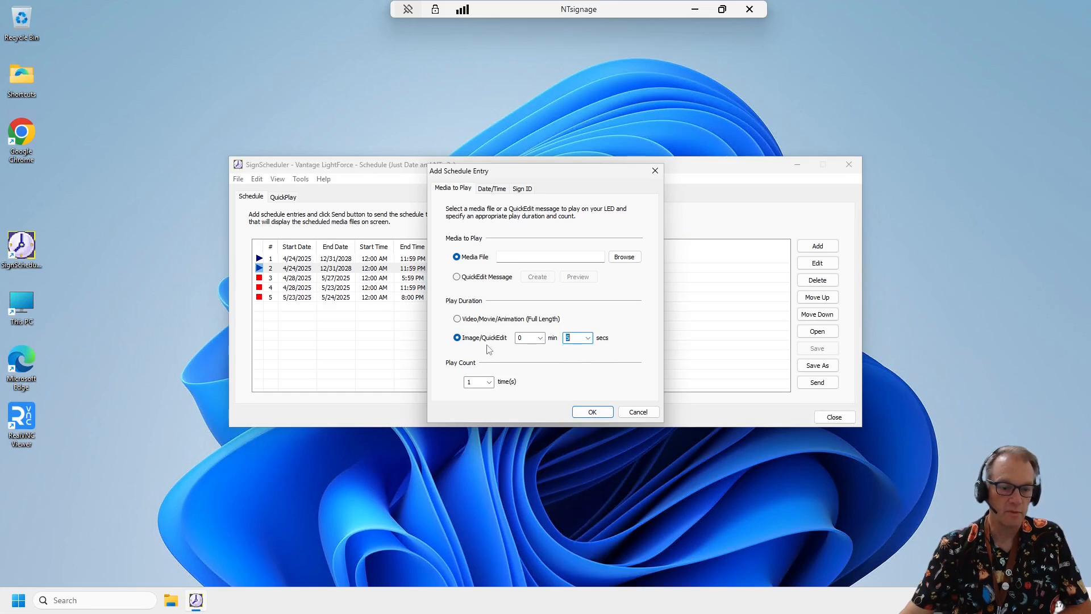
{"action": "left_click", "coordinate": [456, 278]}
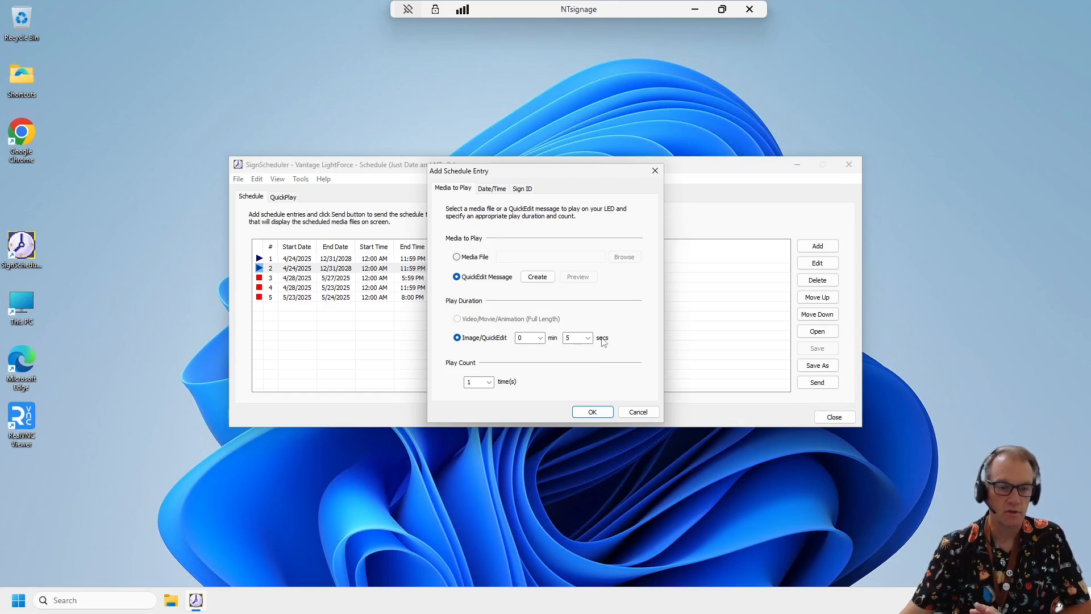
{"action": "left_click", "coordinate": [537, 277]}
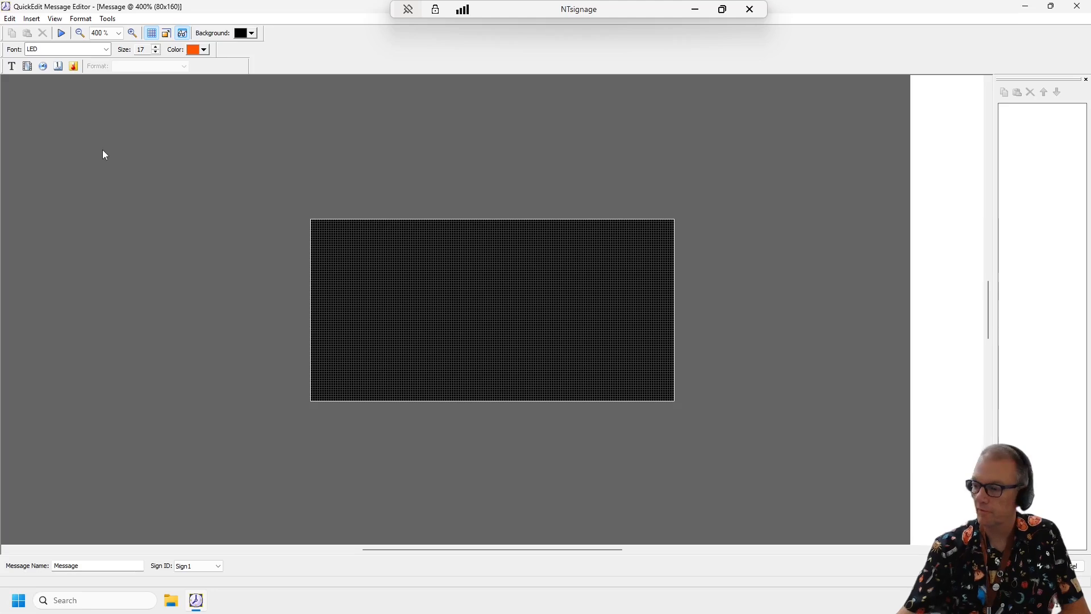
- Insert the BookFair.jpg media file from the sign folder and place it on the message canvas
{"action": "left_click", "coordinate": [30, 21]}
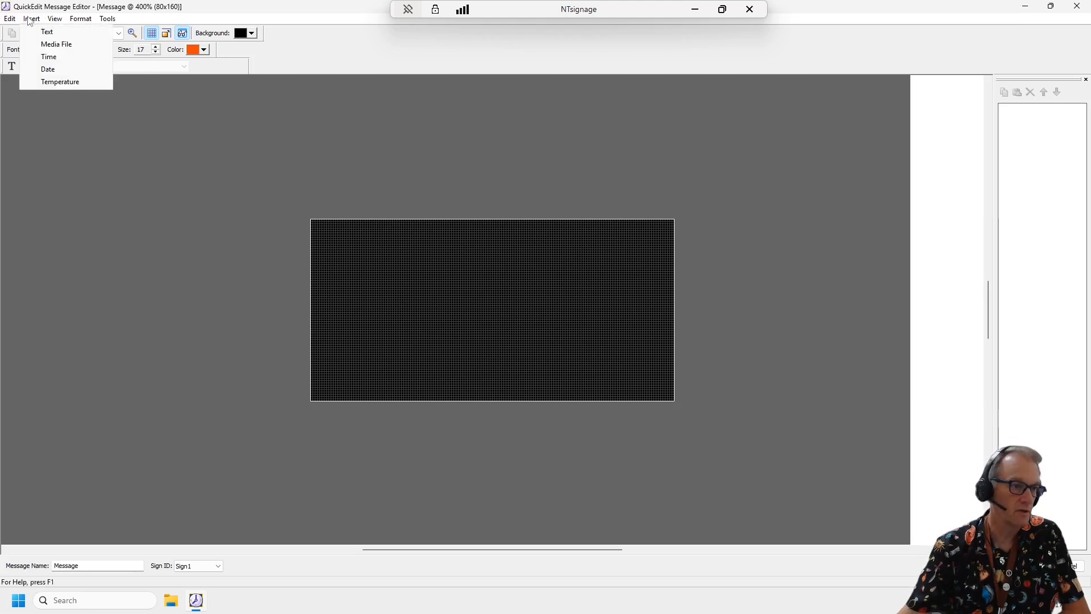
{"action": "left_click", "coordinate": [52, 45]}
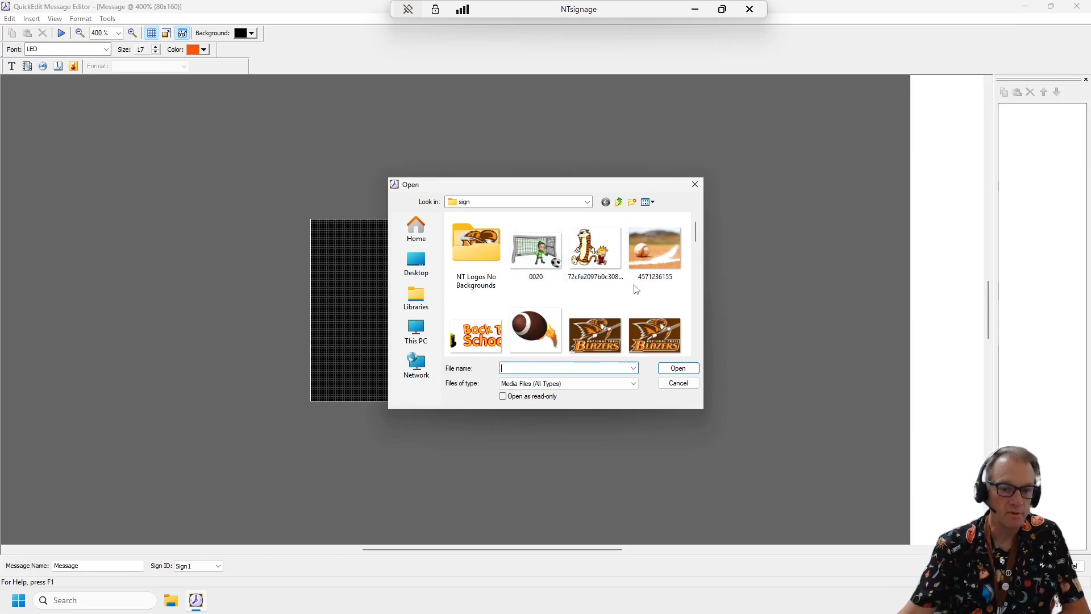
{"action": "scroll", "coordinate": [636, 289], "scroll_direction": "down", "scroll_amount": 10}
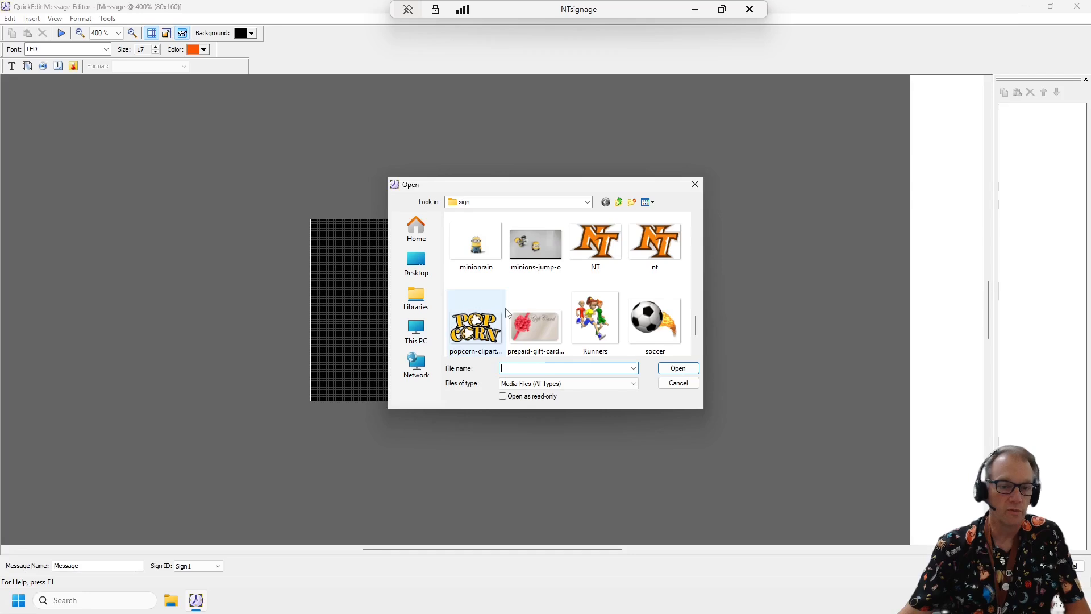
{"action": "scroll", "coordinate": [625, 310], "scroll_direction": "up", "scroll_amount": 2}
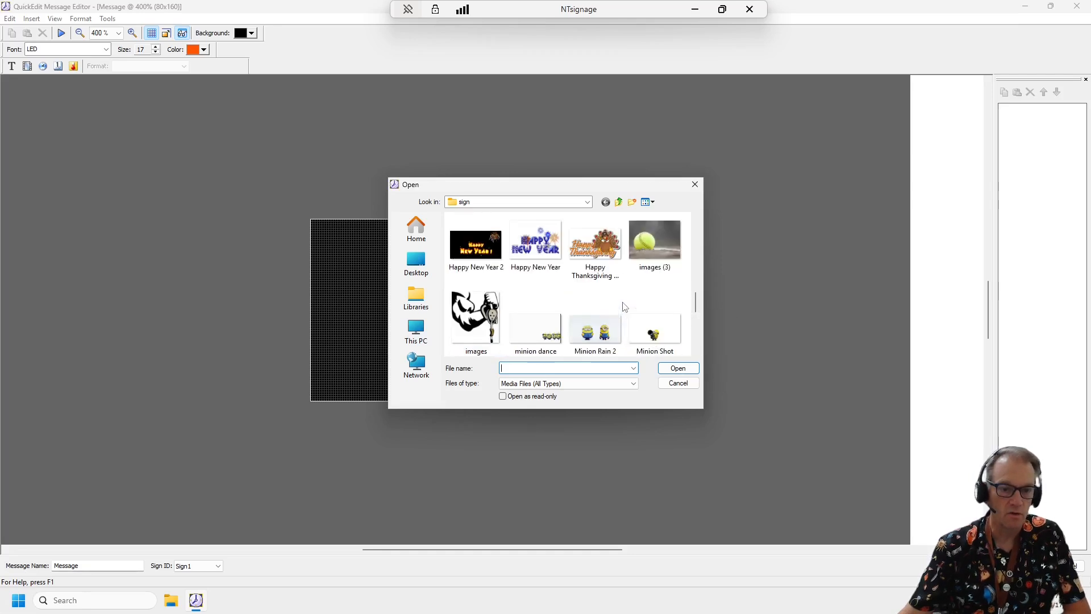
{"action": "scroll", "coordinate": [634, 296], "scroll_direction": "up", "scroll_amount": 3}
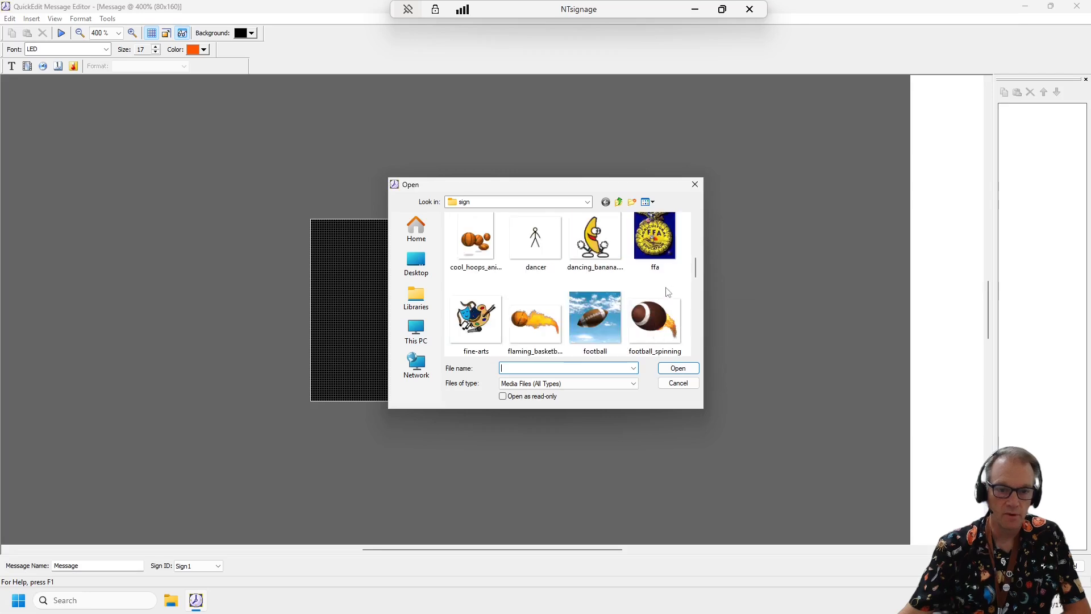
{"action": "scroll", "coordinate": [654, 313], "scroll_direction": "up", "scroll_amount": 1}
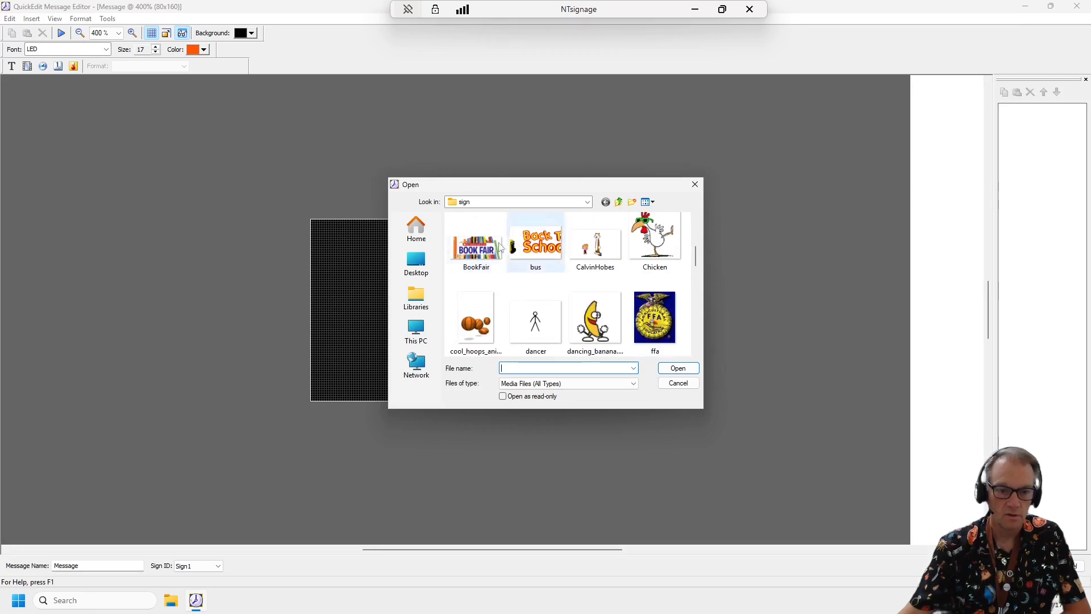
{"action": "double_click", "coordinate": [466, 243]}
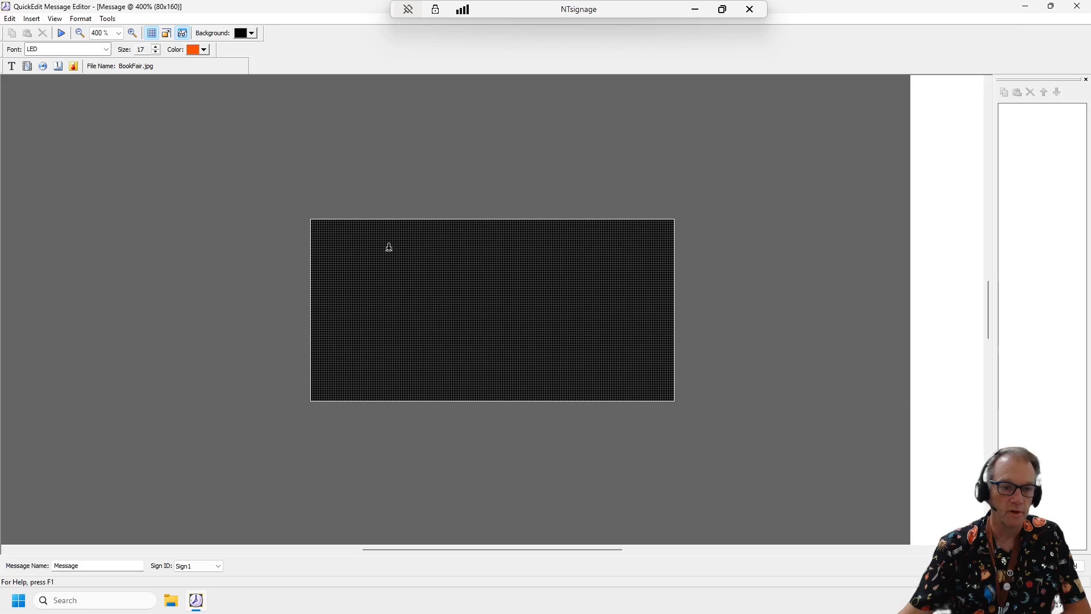
{"action": "left_click", "coordinate": [471, 296]}
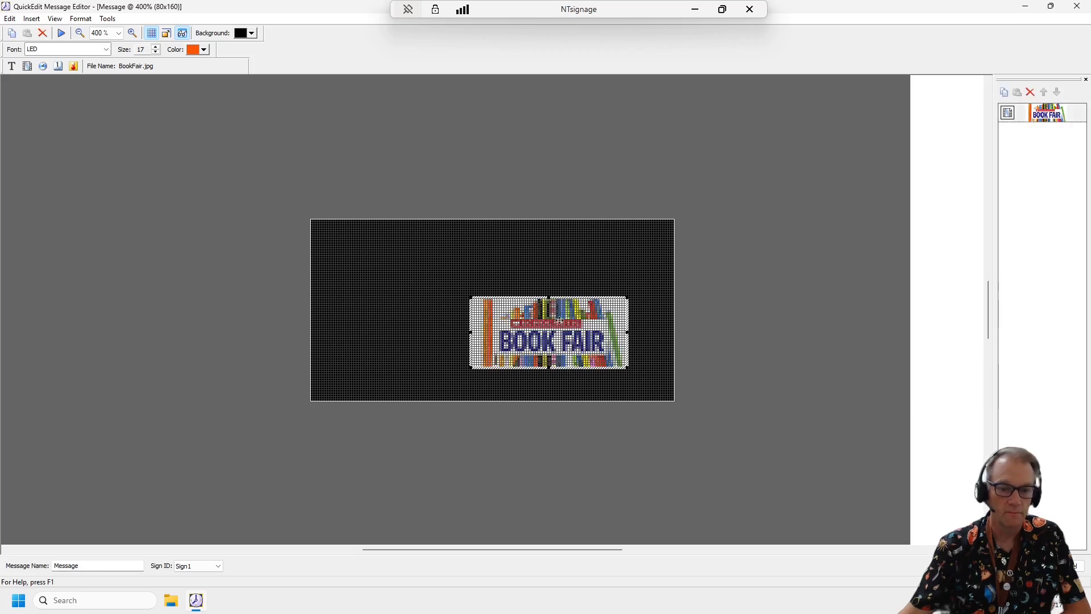
- Move the Book Fair picture to the canvas's upper edge, enlarge it to nearly full width and center it horizontally
{"action": "left_click_drag", "start_coordinate": [536, 320], "coordinate": [387, 241]}
{"action": "left_click_drag", "start_coordinate": [481, 292], "coordinate": [656, 364]}
{"action": "left_click_drag", "start_coordinate": [522, 300], "coordinate": [525, 300]}
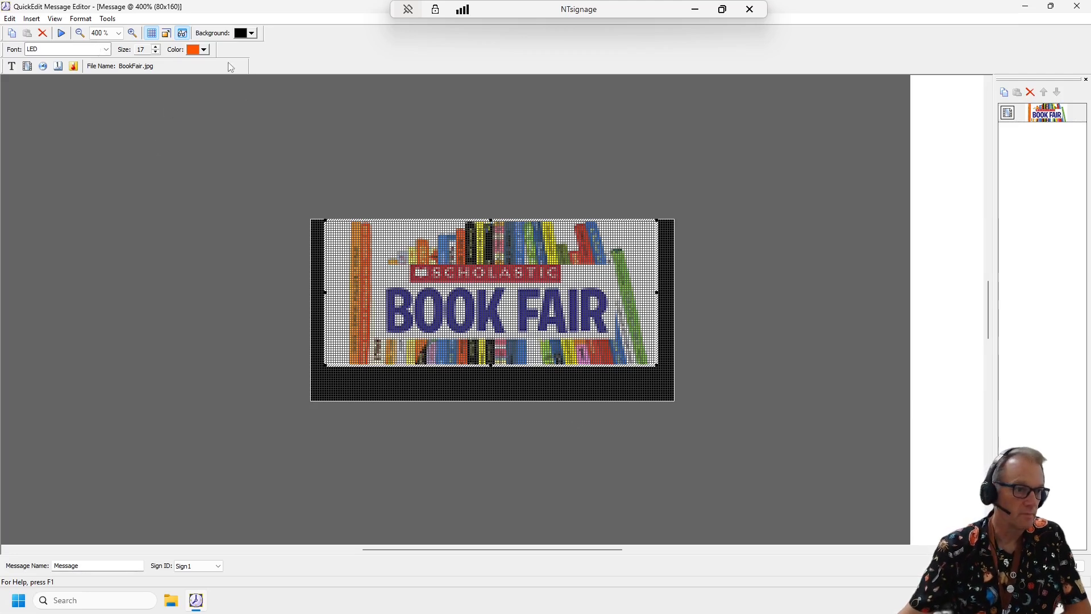
- Add the text "All this week!" and position it in the black strip beneath the Book Fair picture
{"action": "left_click", "coordinate": [33, 20]}
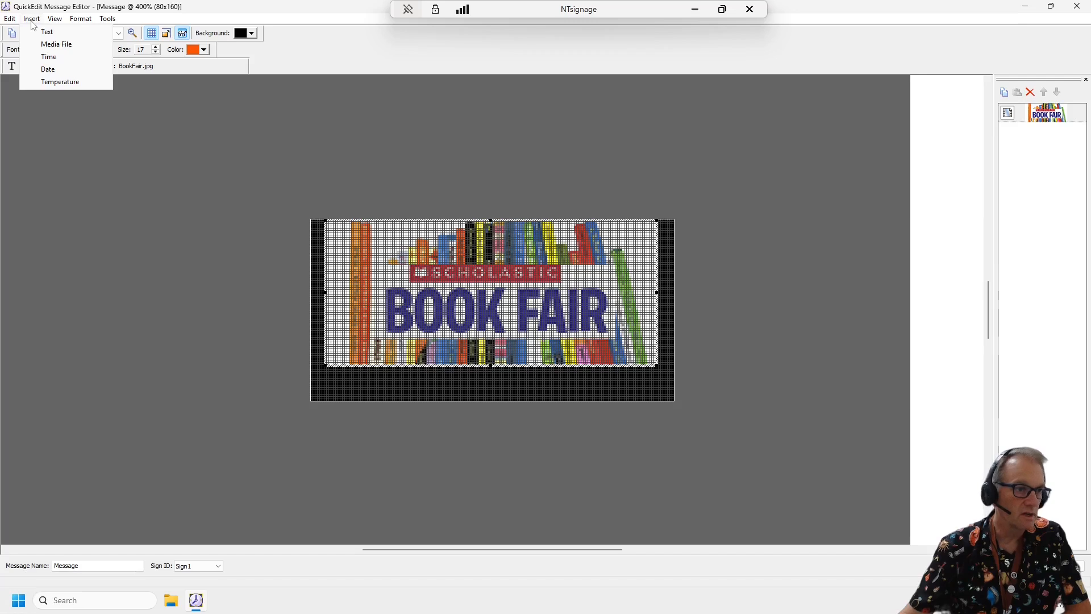
{"action": "left_click", "coordinate": [47, 32]}
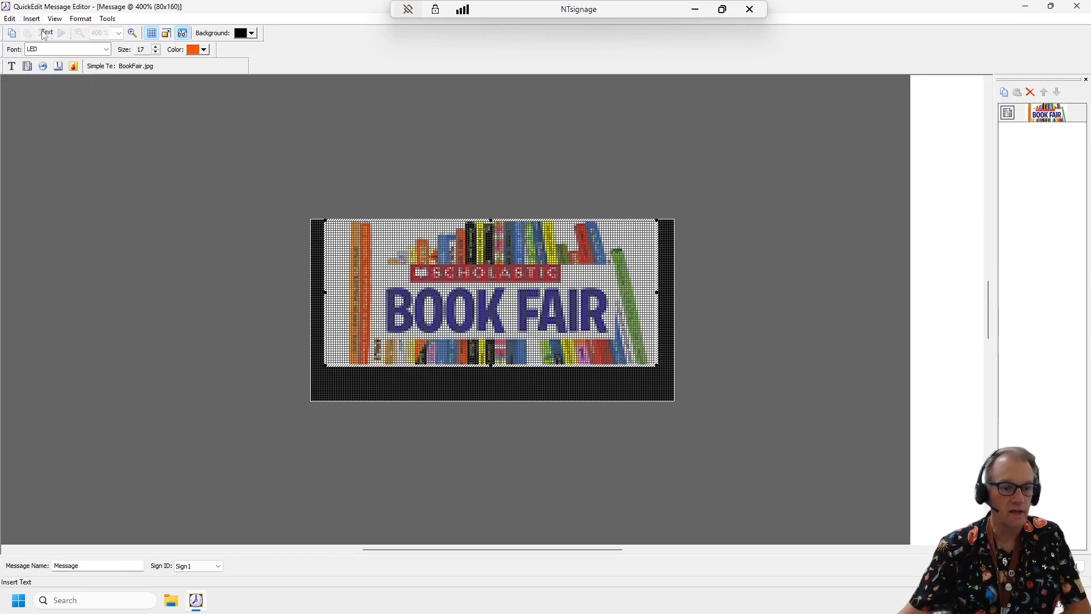
{"action": "left_click", "coordinate": [356, 389]}
{"action": "type", "text": "A"}
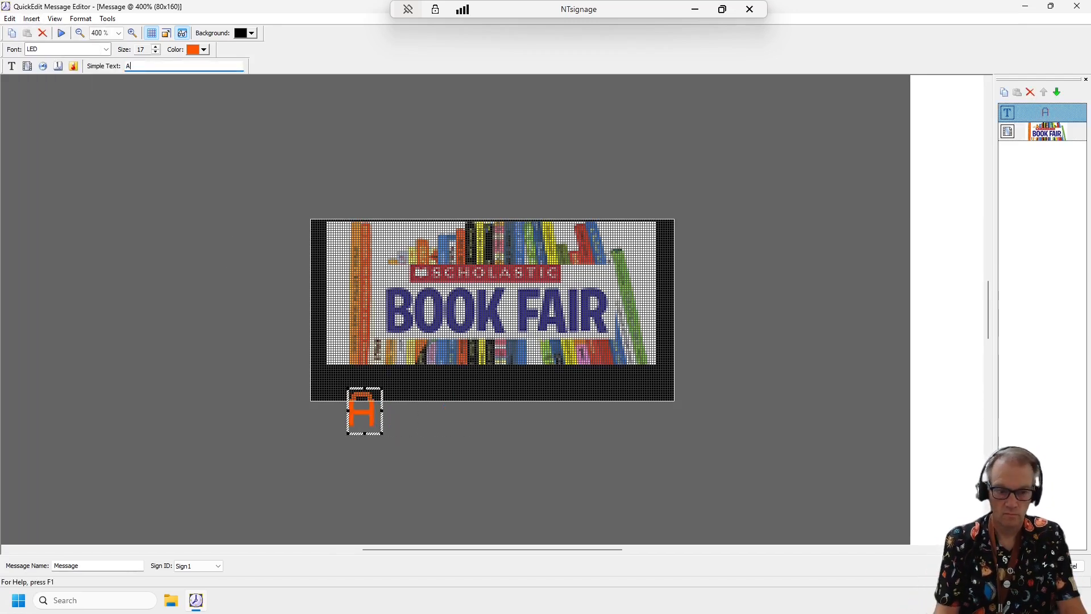
{"action": "type", "text": "ll this "}
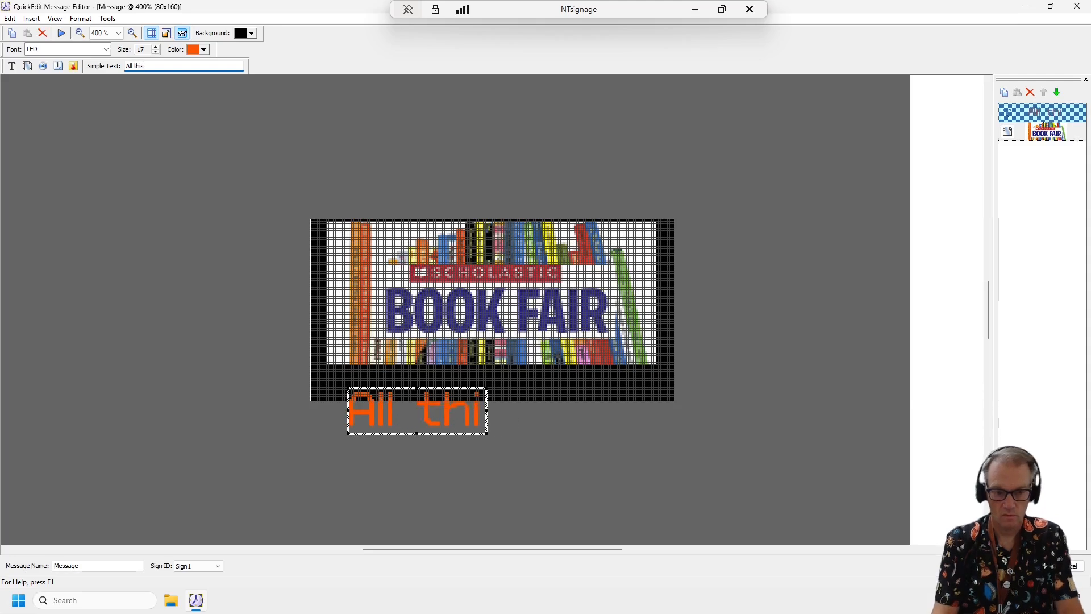
{"action": "type", "text": "week!"}
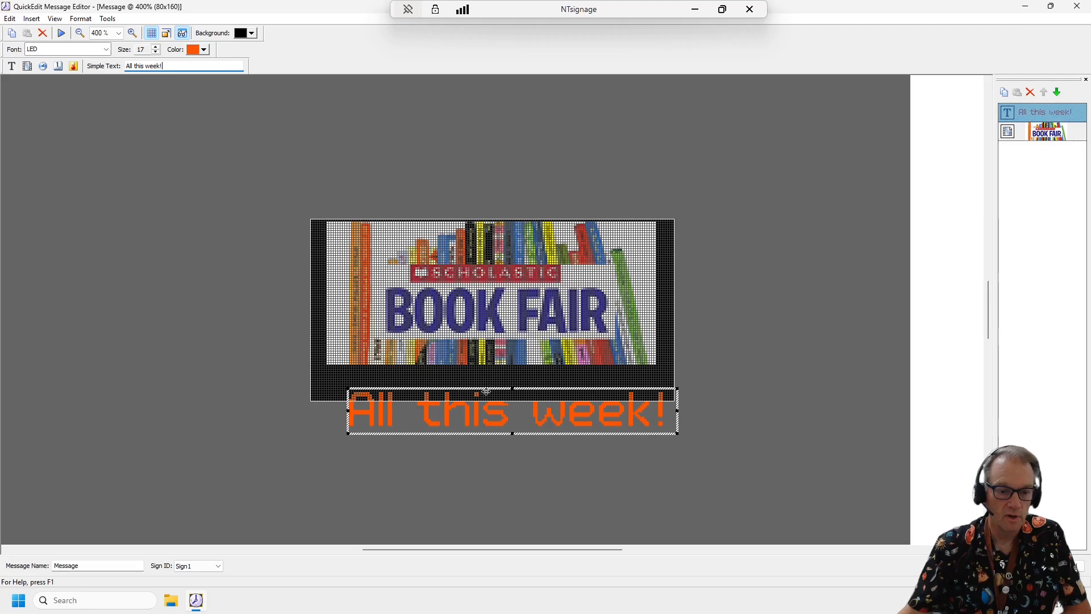
{"action": "left_click_drag", "start_coordinate": [489, 390], "coordinate": [470, 363]}
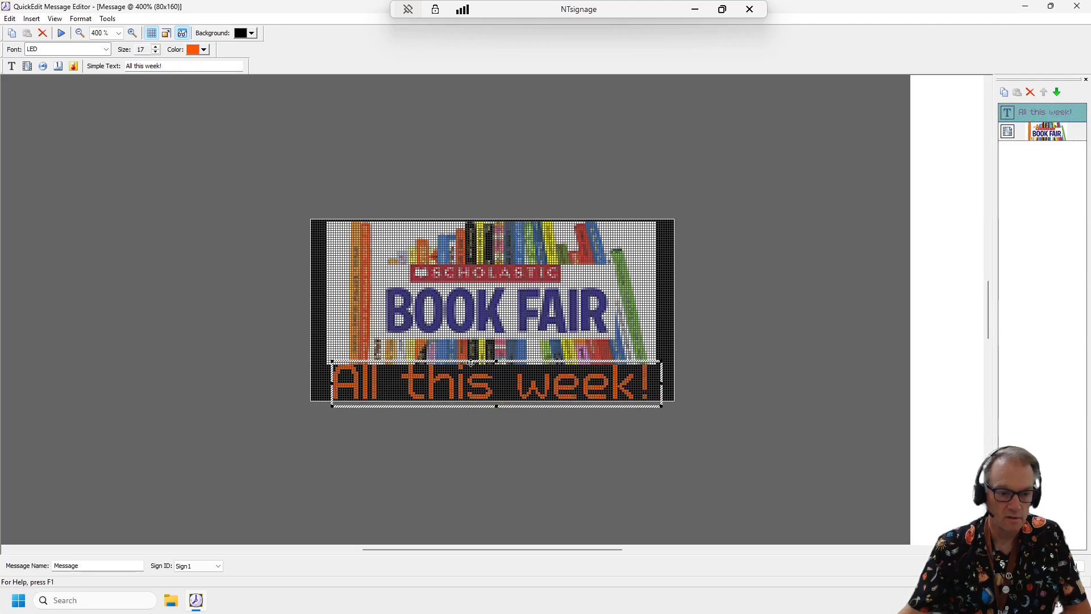
- Shrink the Book Fair picture slightly, recenter it above the text, and save the message as a new schedule entry
{"action": "left_click", "coordinate": [467, 323]}
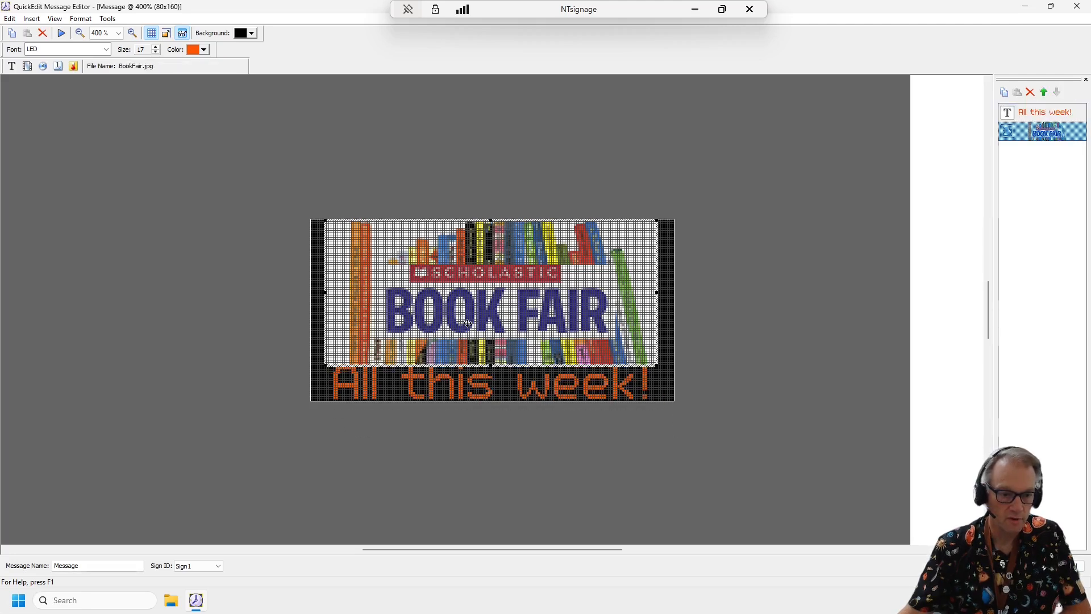
{"action": "left_click_drag", "start_coordinate": [655, 366], "coordinate": [650, 361]}
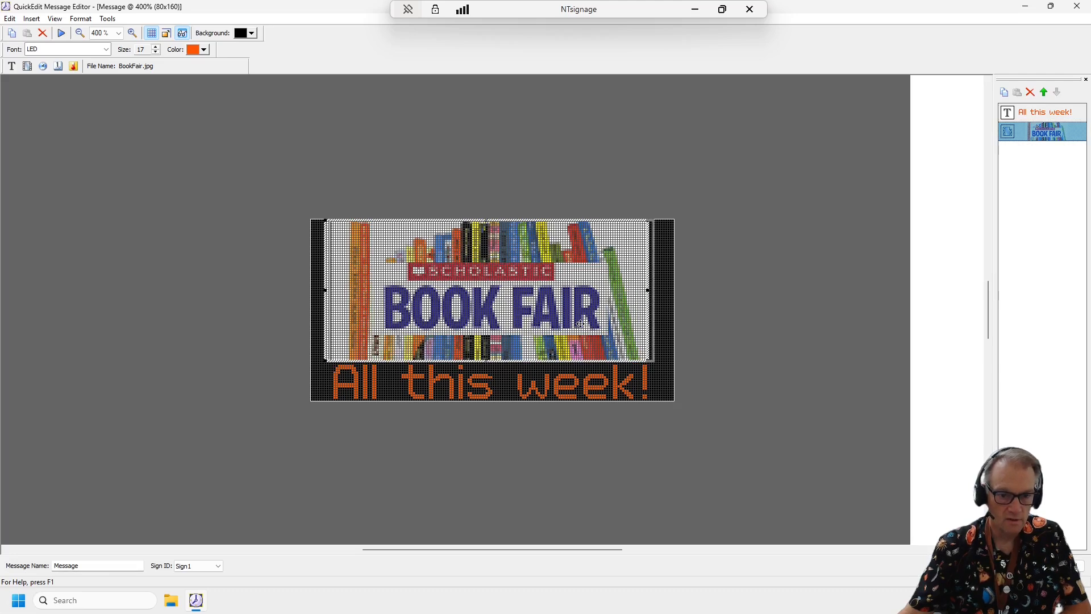
{"action": "left_click_drag", "start_coordinate": [574, 323], "coordinate": [580, 324]}
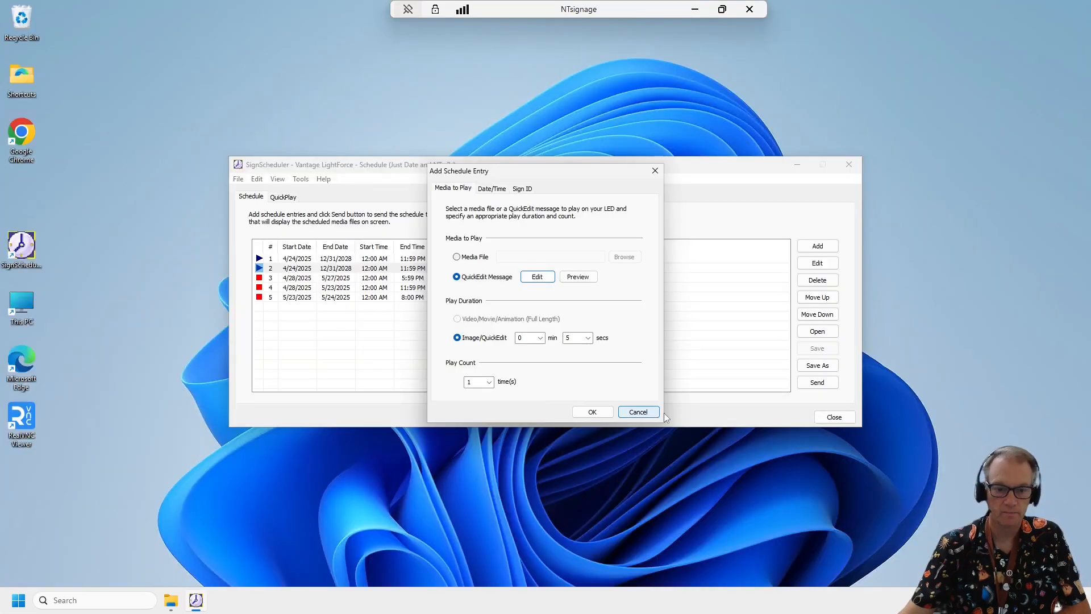
{"action": "left_click", "coordinate": [600, 414]}
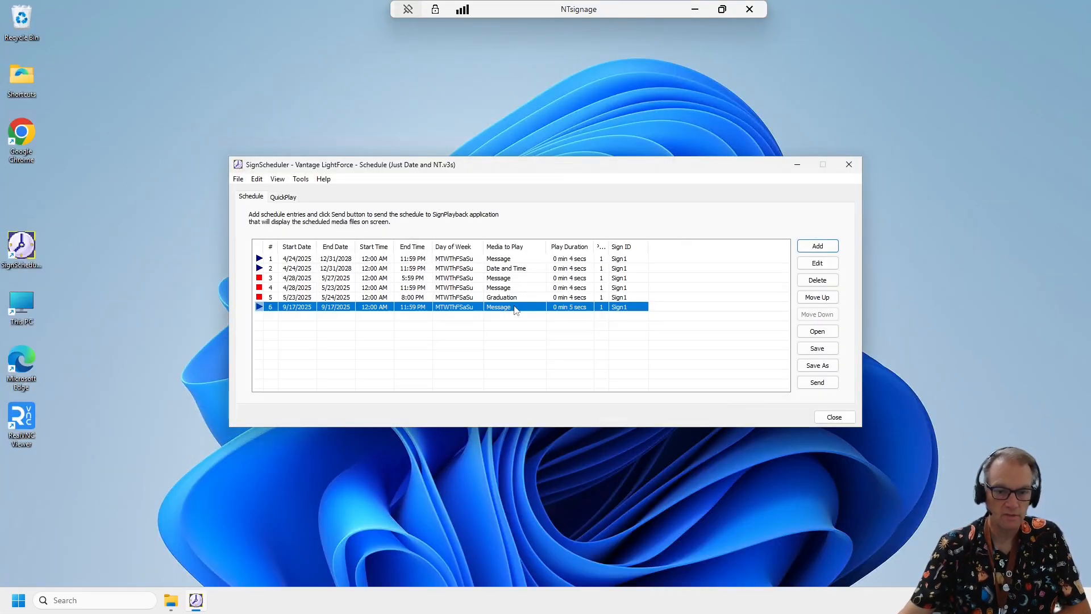
- Set the Book Fair schedule entry to end on 9/19/2025 at 1:00 PM
{"action": "left_click", "coordinate": [818, 263]}
{"action": "left_click", "coordinate": [636, 411]}
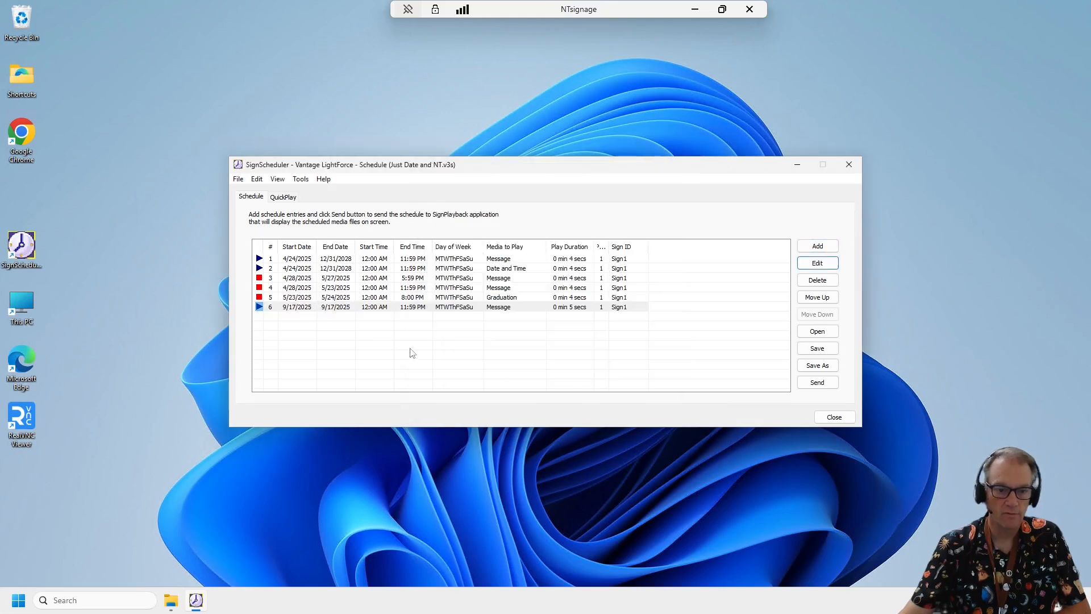
{"action": "left_click", "coordinate": [817, 263]}
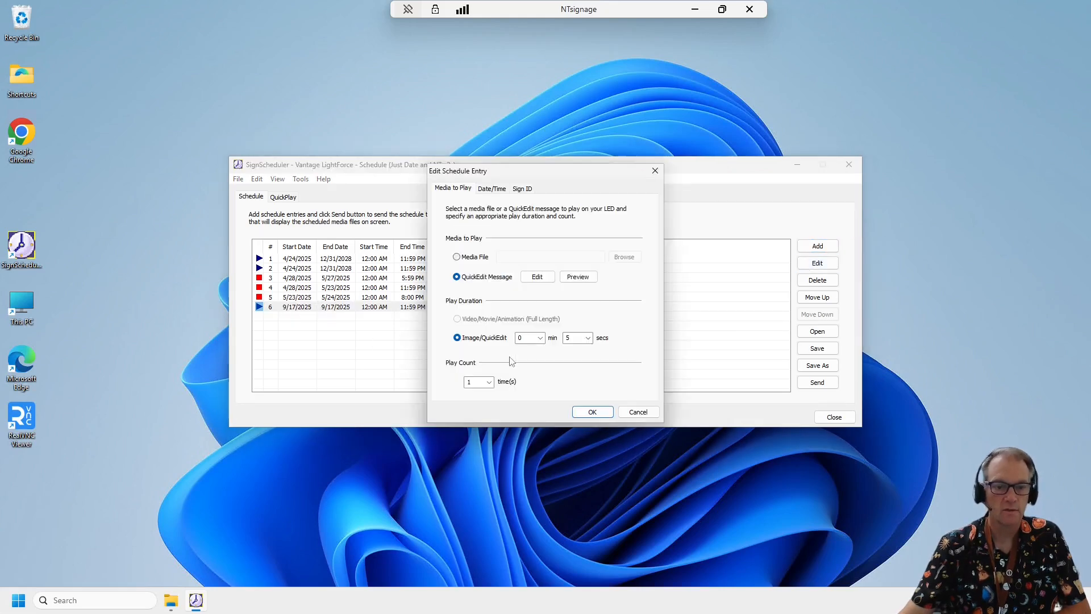
{"action": "left_click", "coordinate": [493, 189]}
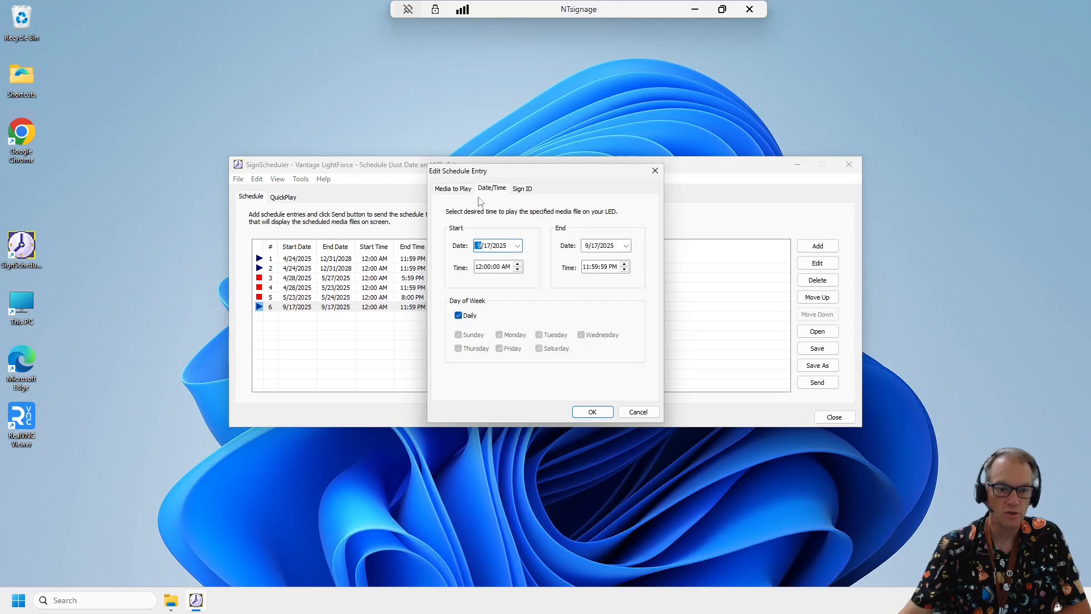
{"action": "left_click", "coordinate": [626, 246]}
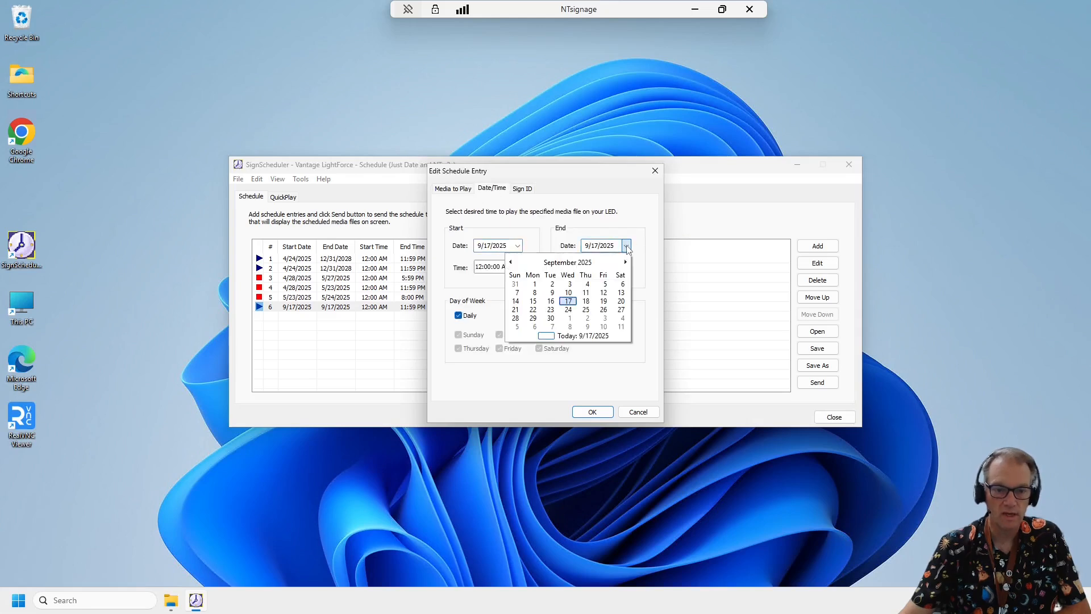
{"action": "left_click", "coordinate": [603, 301]}
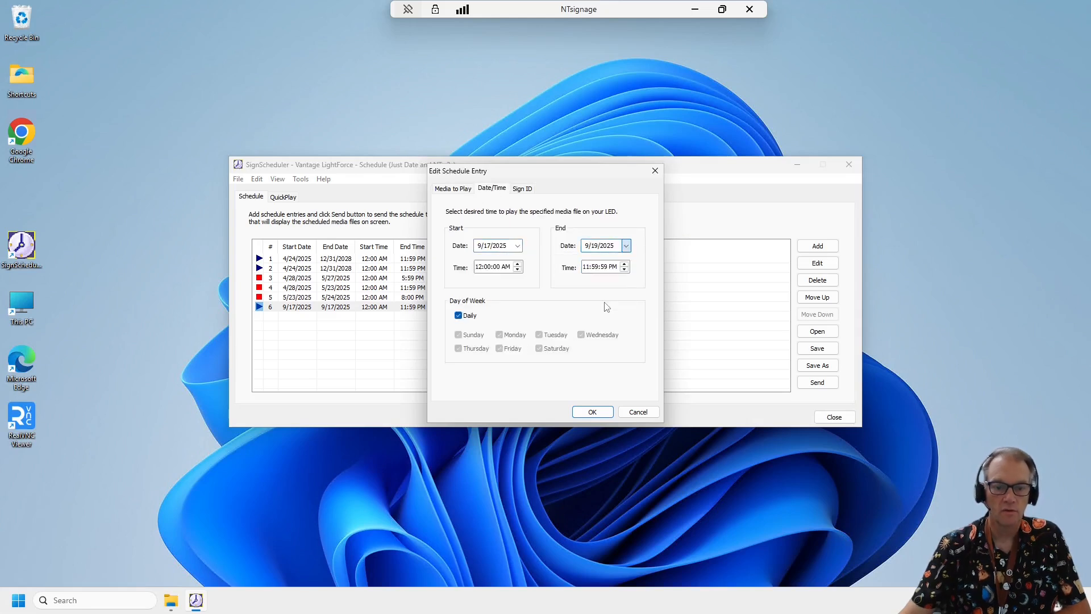
{"action": "left_click", "coordinate": [624, 269]}
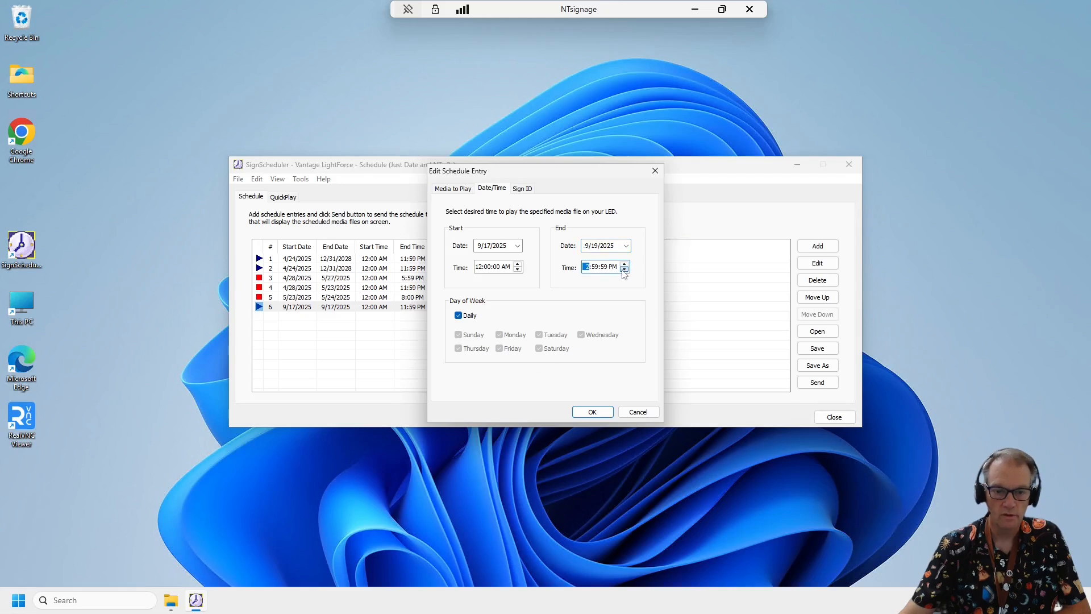
{"action": "key", "text": "Return"}
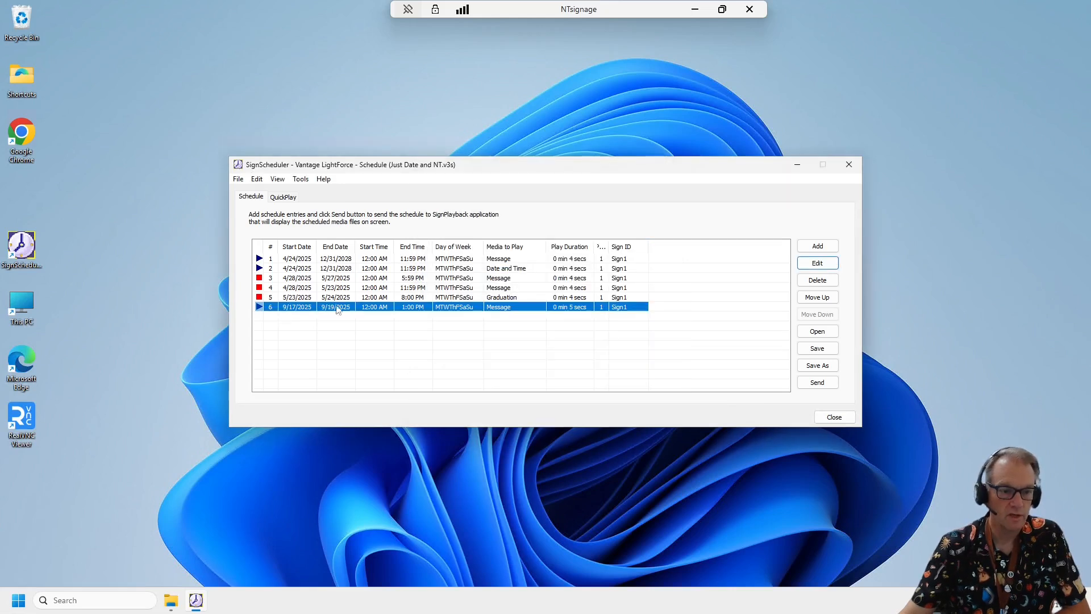
- Start another schedule entry of type QuickEdit Message, ending on 9/19/2025 at 9:00:00 PM
{"action": "left_click", "coordinate": [816, 252]}
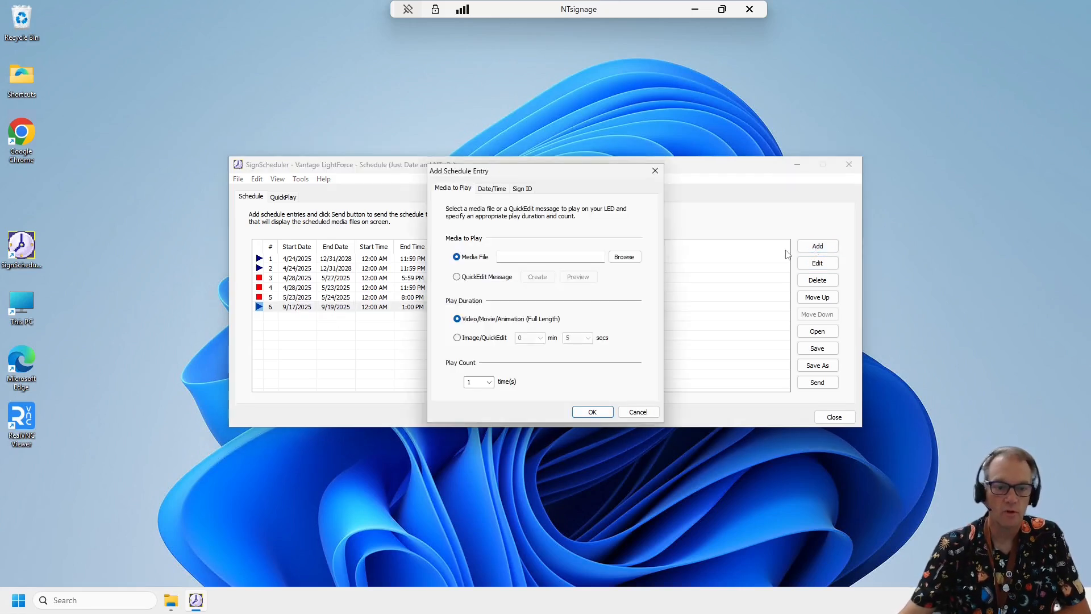
{"action": "left_click", "coordinate": [457, 277]}
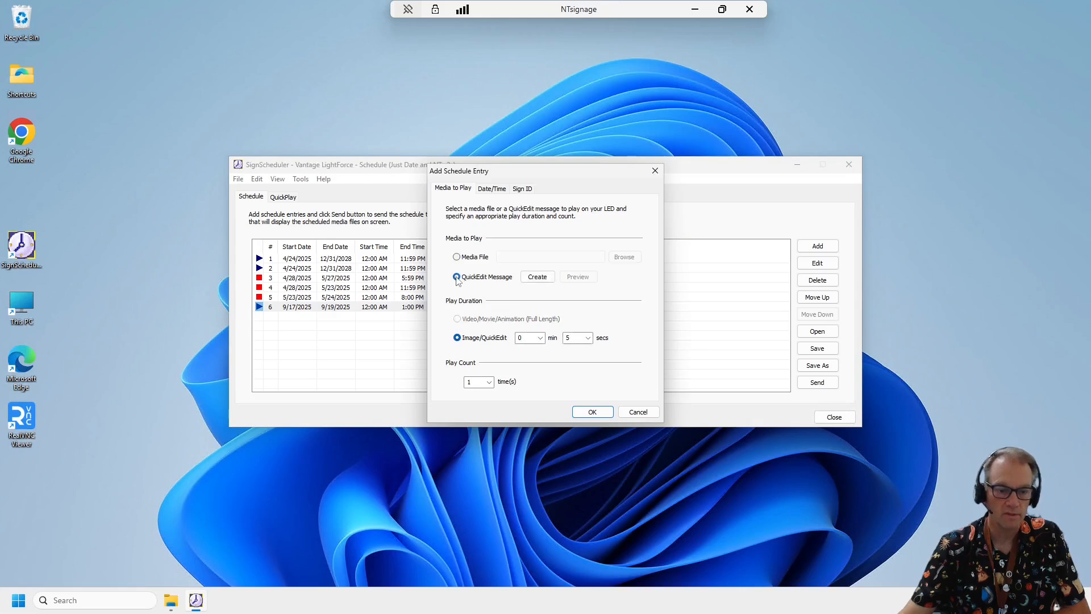
{"action": "left_click", "coordinate": [490, 189]}
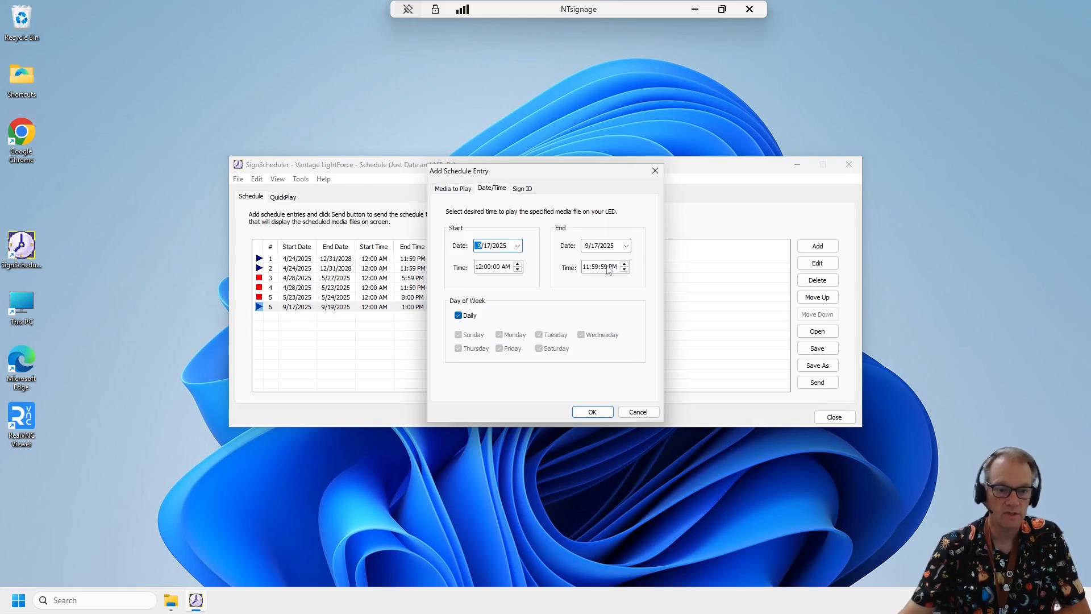
{"action": "left_click", "coordinate": [625, 245]}
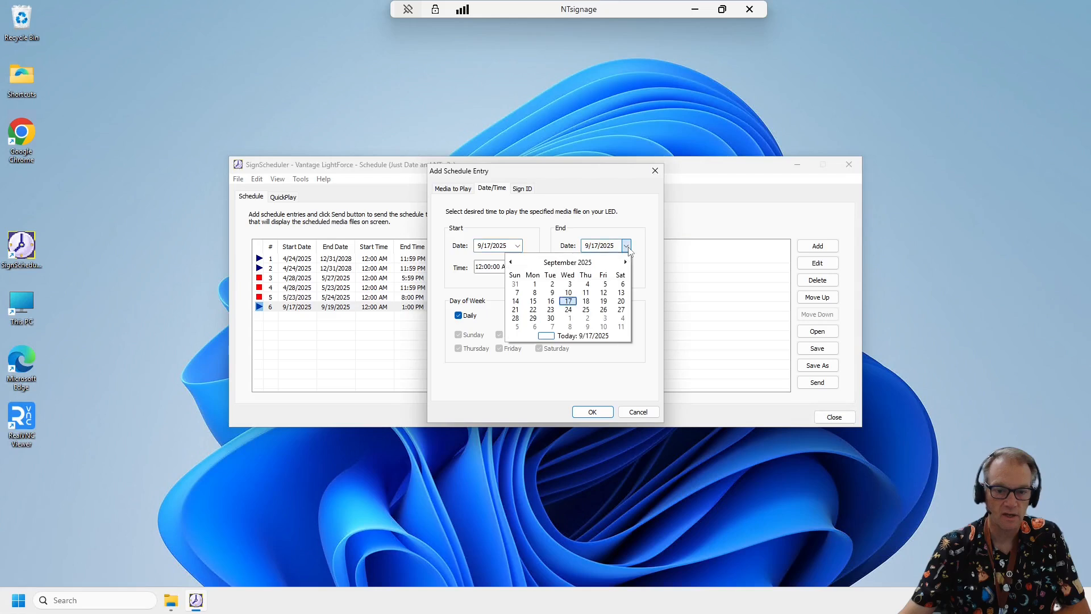
{"action": "left_click", "coordinate": [603, 310]}
{"action": "left_click", "coordinate": [586, 267]}
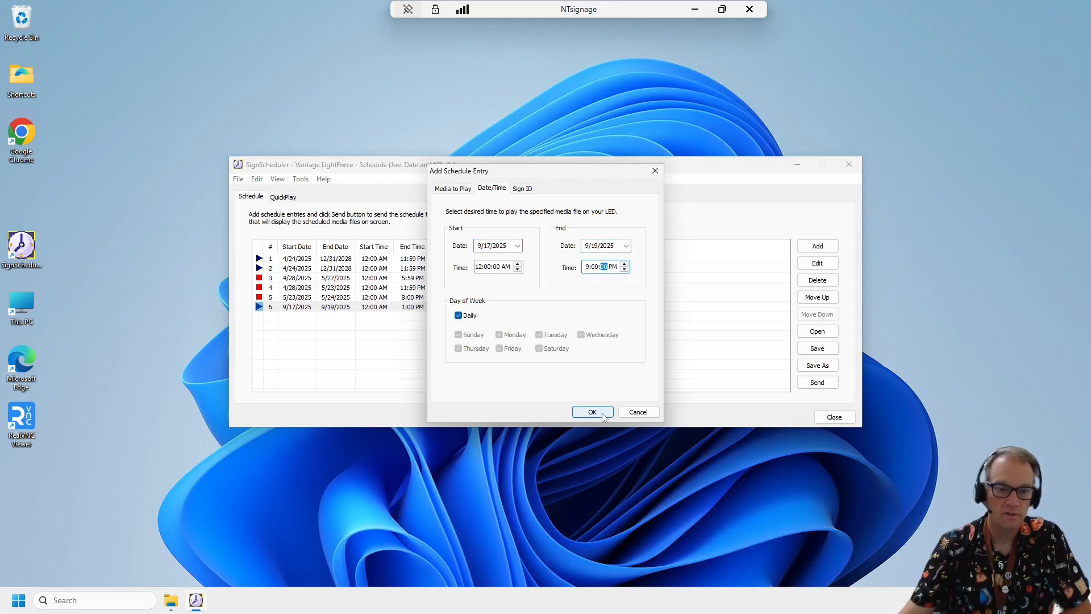
{"action": "left_click", "coordinate": [592, 412]}
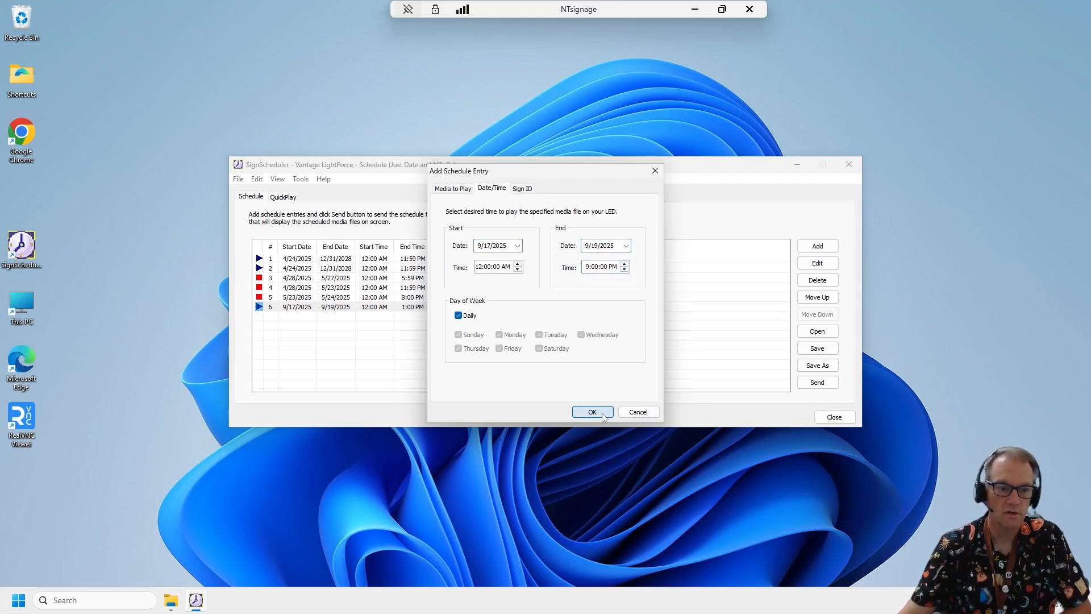
{"action": "key", "text": "Return"}
- Create the second entry's QuickEdit message, add the entry, and send the updated schedule to the sign
{"action": "left_click", "coordinate": [538, 278]}
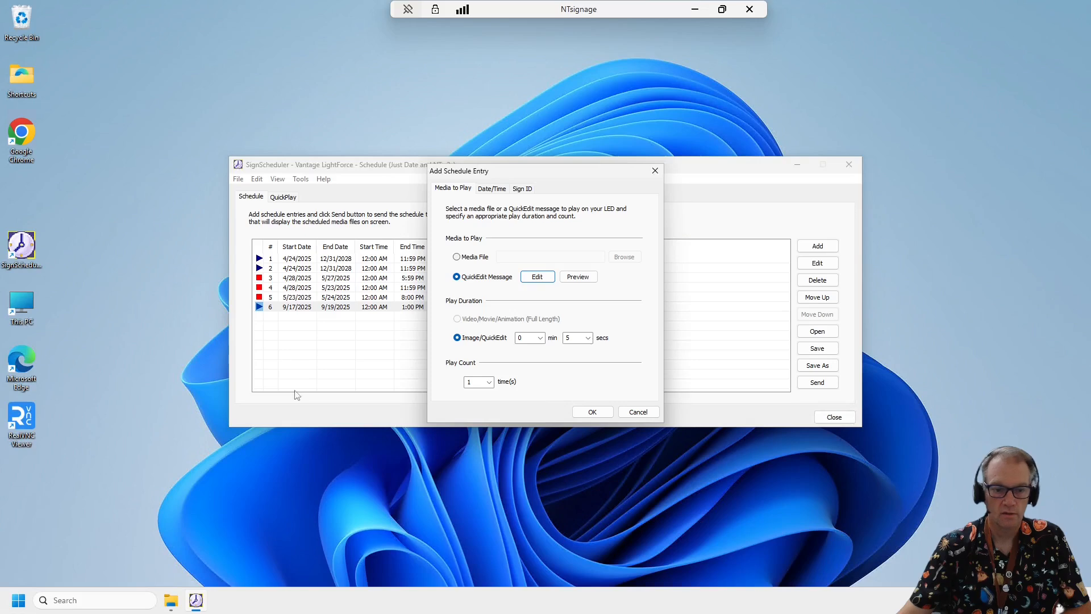
{"action": "left_click", "coordinate": [594, 413]}
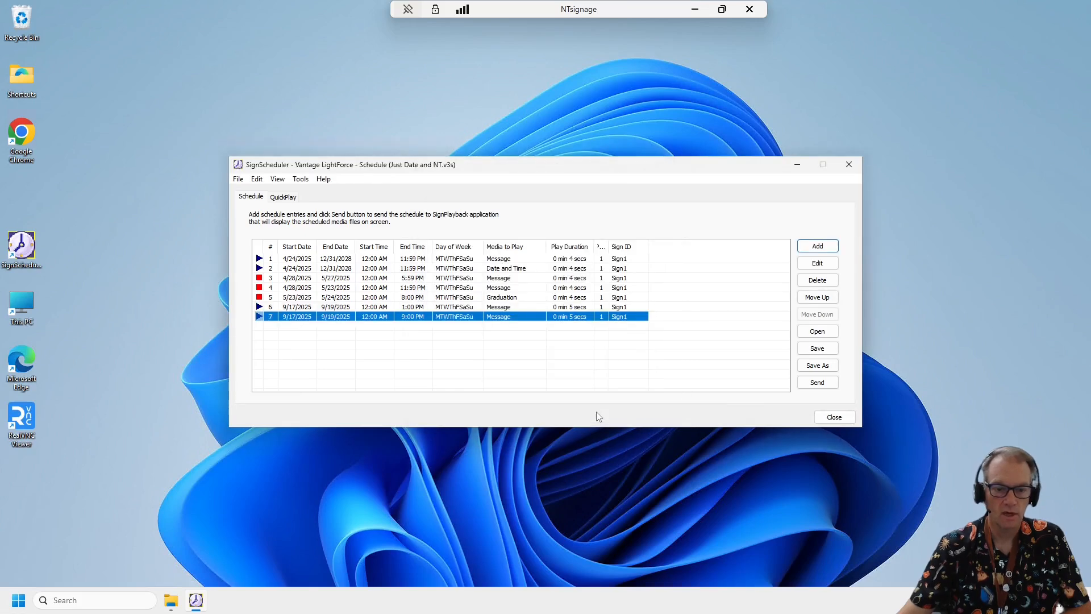
{"action": "left_click", "coordinate": [819, 383]}
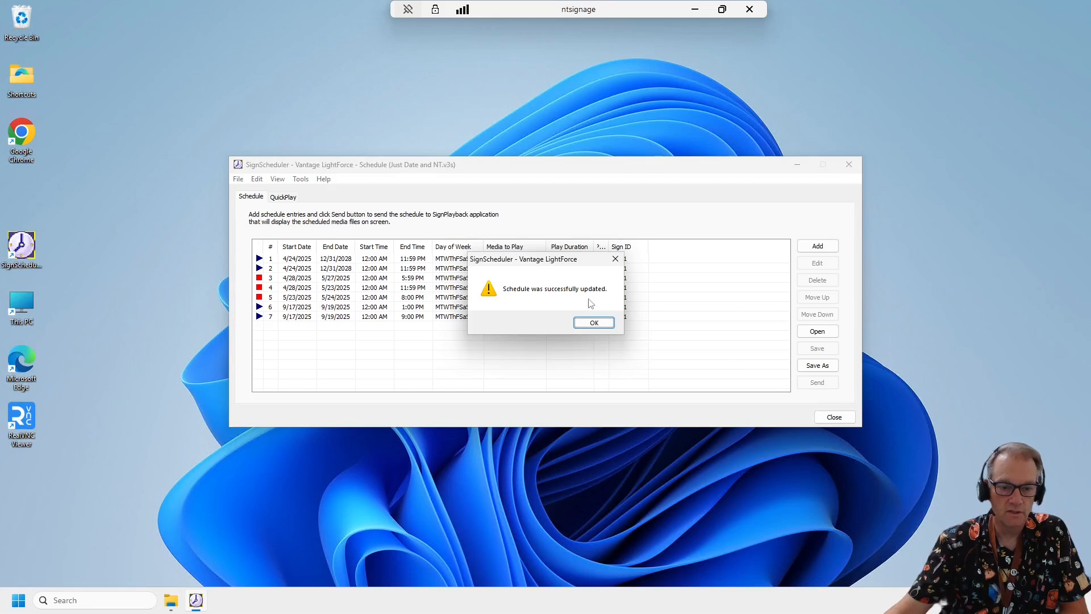
- Close SignScheduler, saving the changes to the Just Date and NT schedule, and end the remote session
{"action": "left_click", "coordinate": [594, 322]}
{"action": "left_click", "coordinate": [597, 320]}
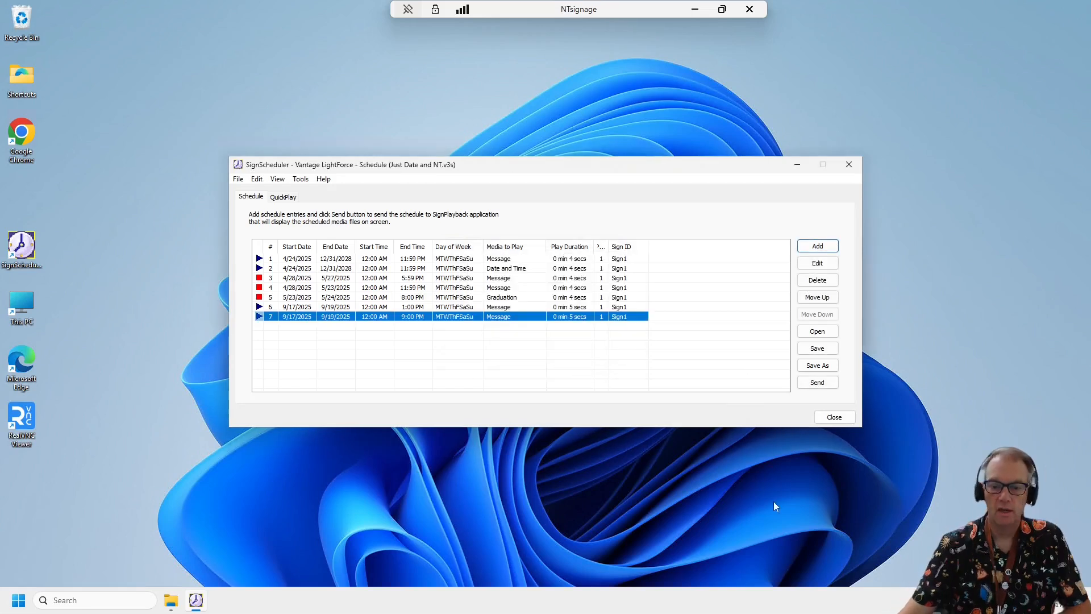
{"action": "left_click", "coordinate": [836, 418]}
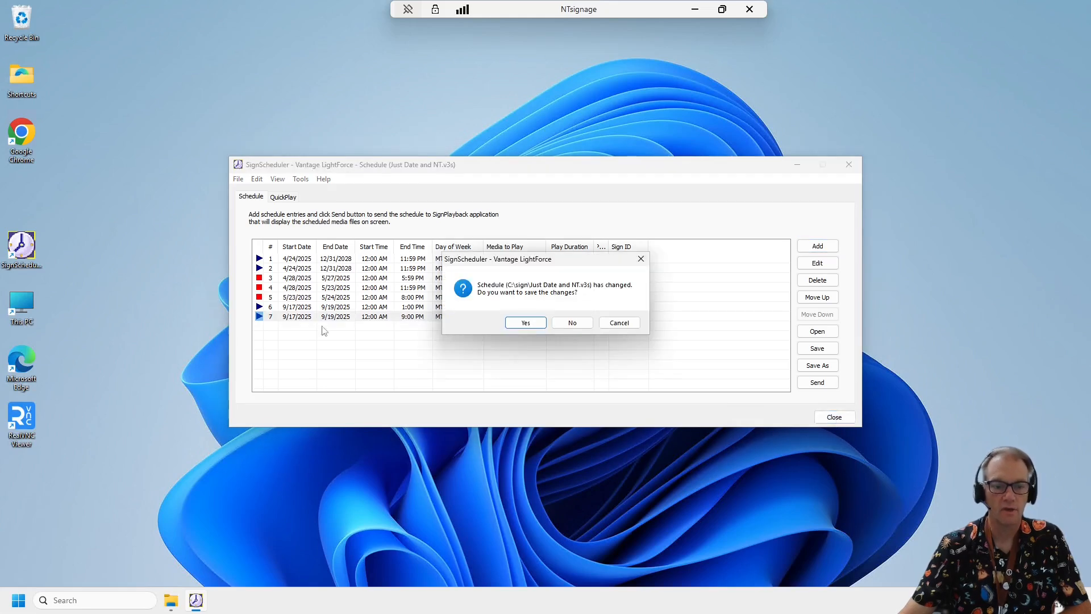
{"action": "left_click", "coordinate": [525, 323]}
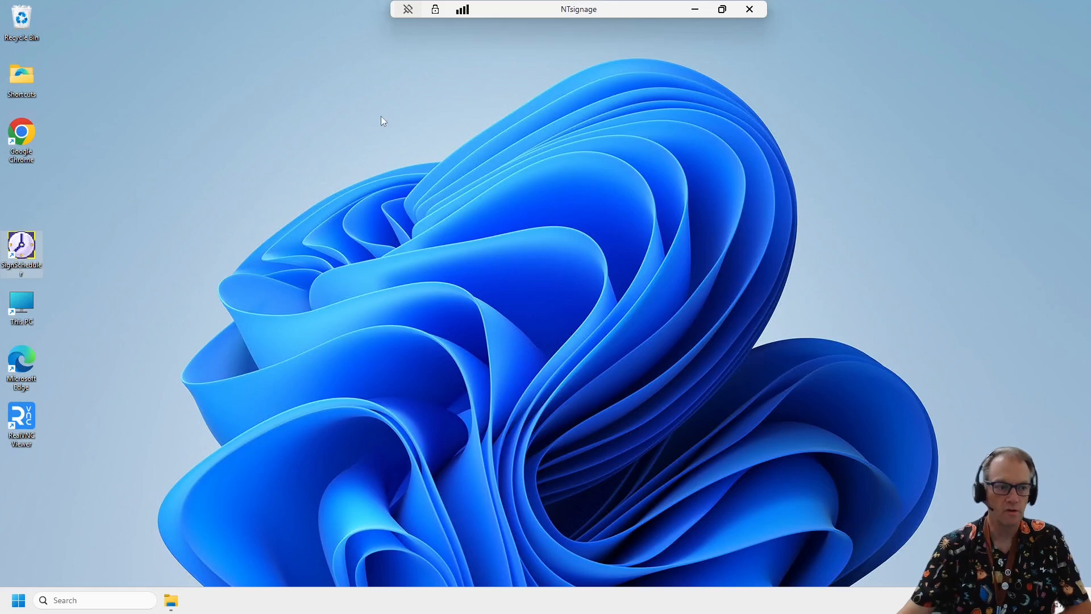
{"action": "left_click", "coordinate": [750, 10]}
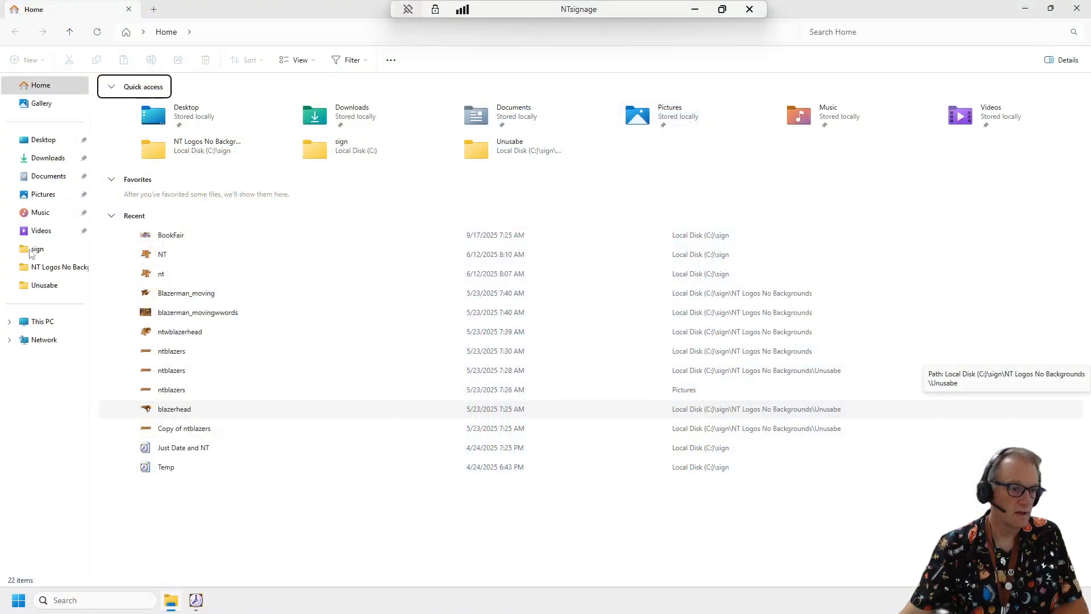
- Open the sign folder and view the BookFair image in Paint, closing Paint after checking the image
{"action": "left_click", "coordinate": [32, 251]}
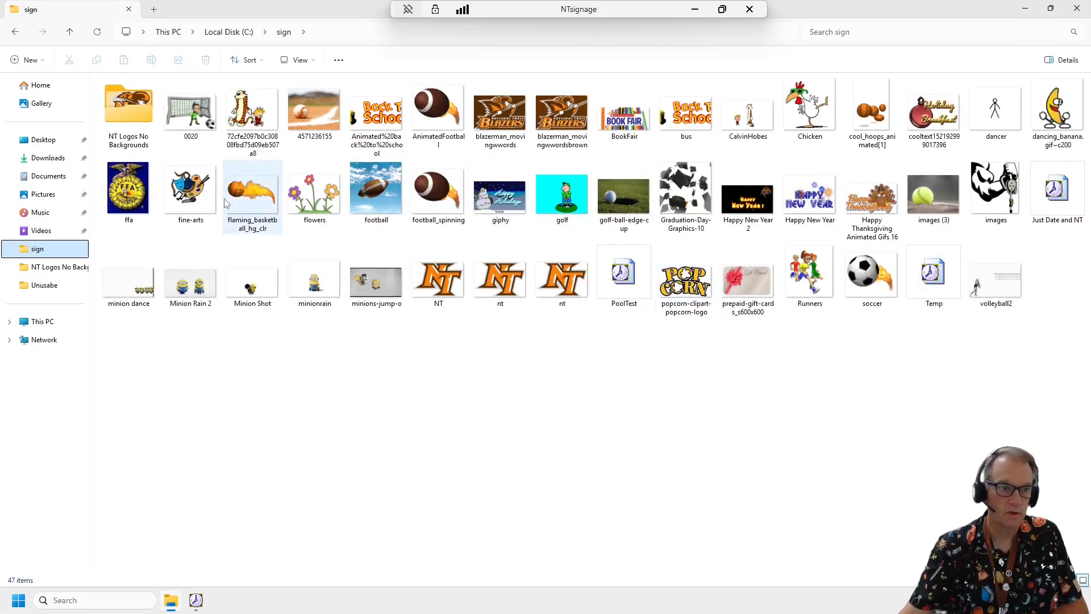
{"action": "left_click", "coordinate": [619, 133]}
{"action": "double_click", "coordinate": [619, 132]}
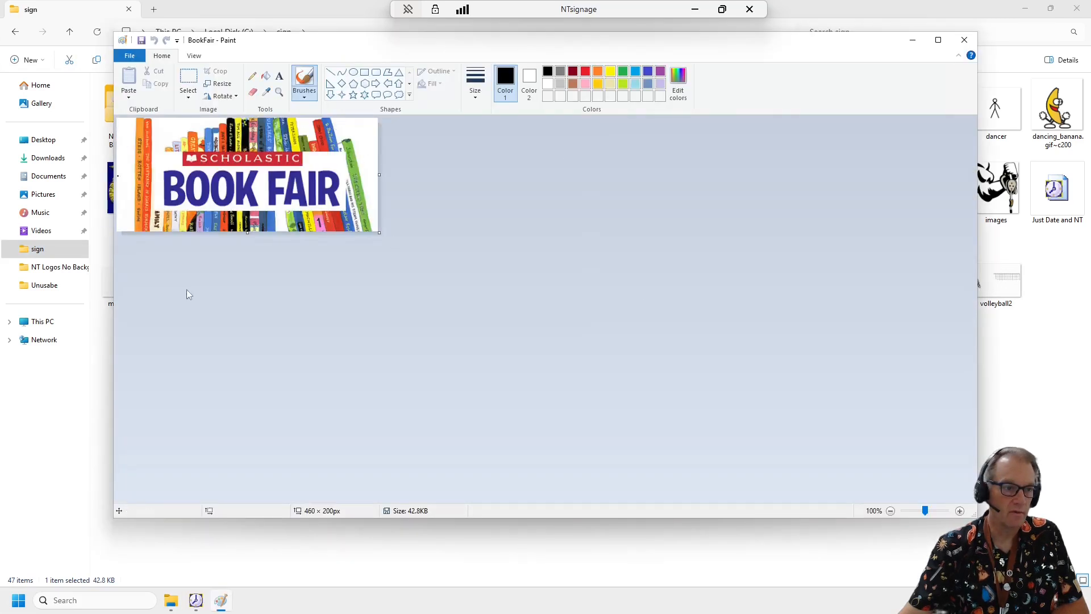
{"action": "left_click", "coordinate": [964, 40]}
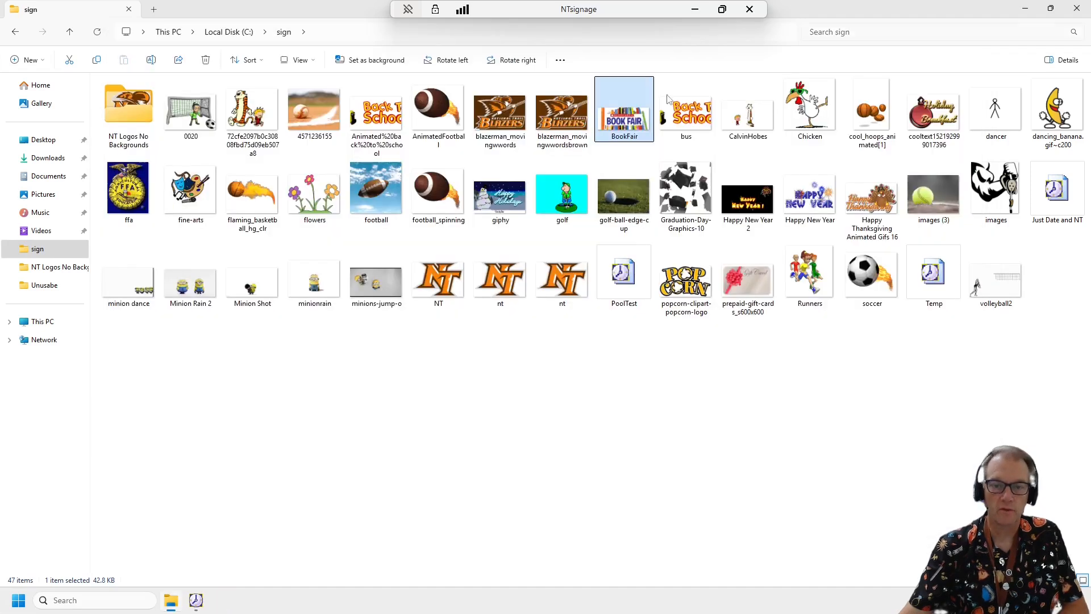
- Open the BookFair image in GIMP, maximize the window, and dismiss the About GIMP dialog
{"action": "right_click", "coordinate": [635, 128]}
{"action": "mouse_move", "coordinate": [739, 199]}
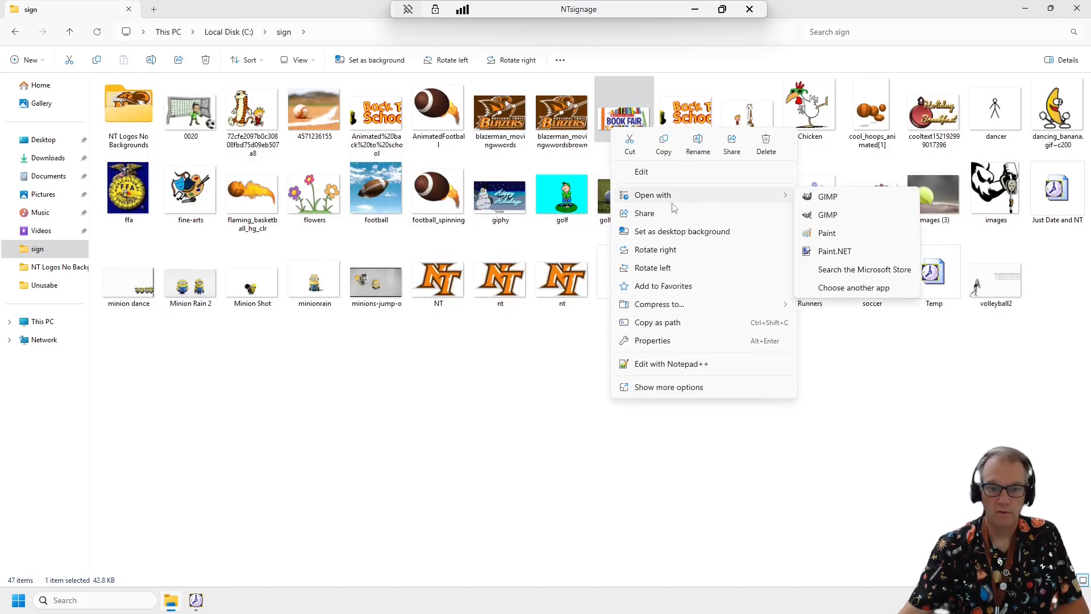
{"action": "left_click", "coordinate": [639, 117]}
{"action": "right_click", "coordinate": [638, 116]}
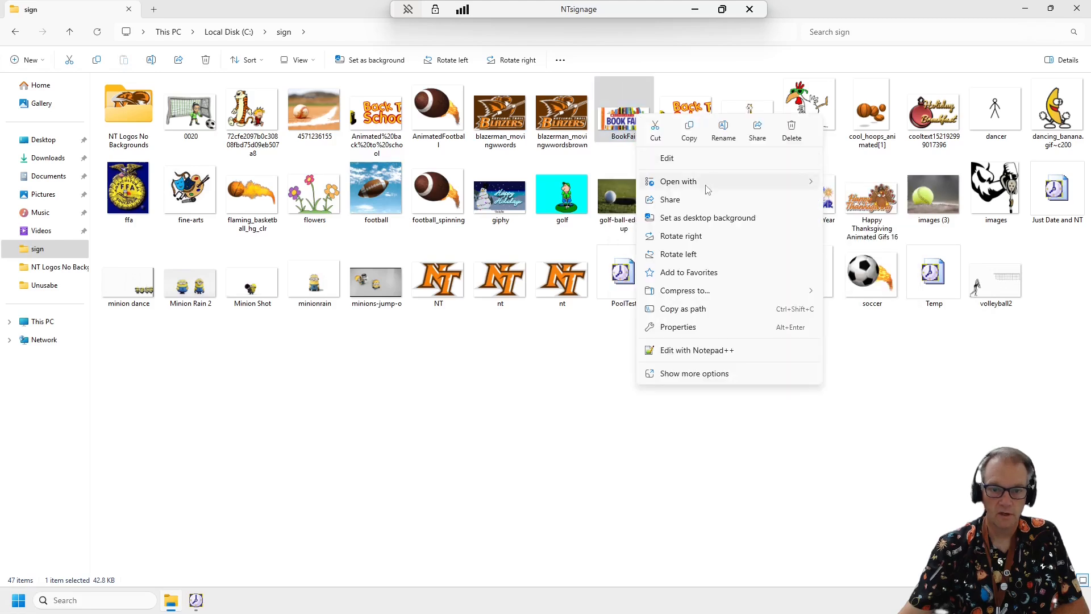
{"action": "mouse_move", "coordinate": [705, 185]}
{"action": "left_click", "coordinate": [857, 186]}
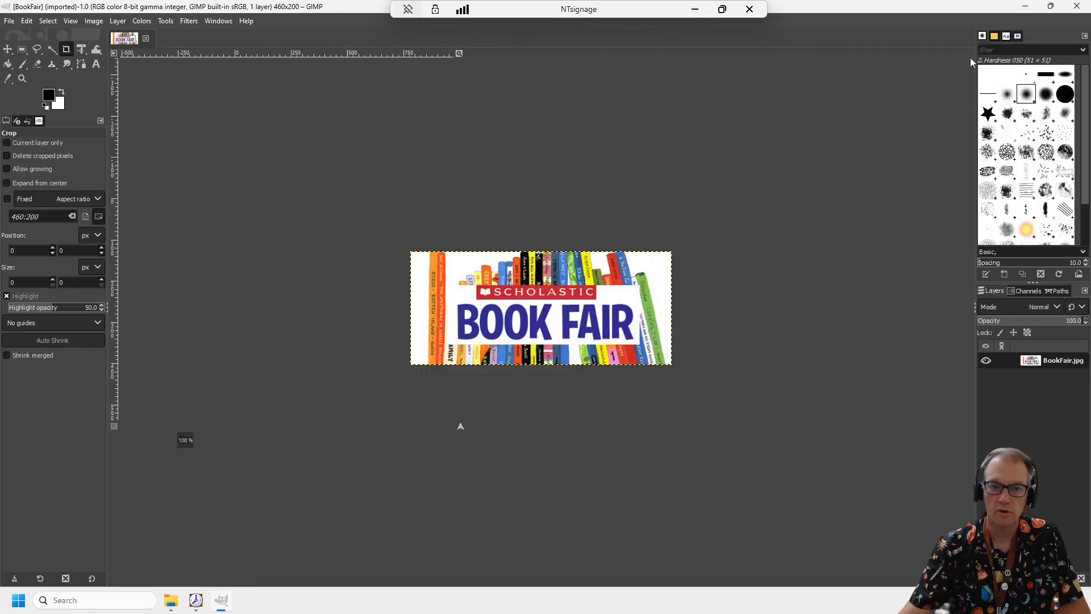
{"action": "left_click", "coordinate": [978, 58]}
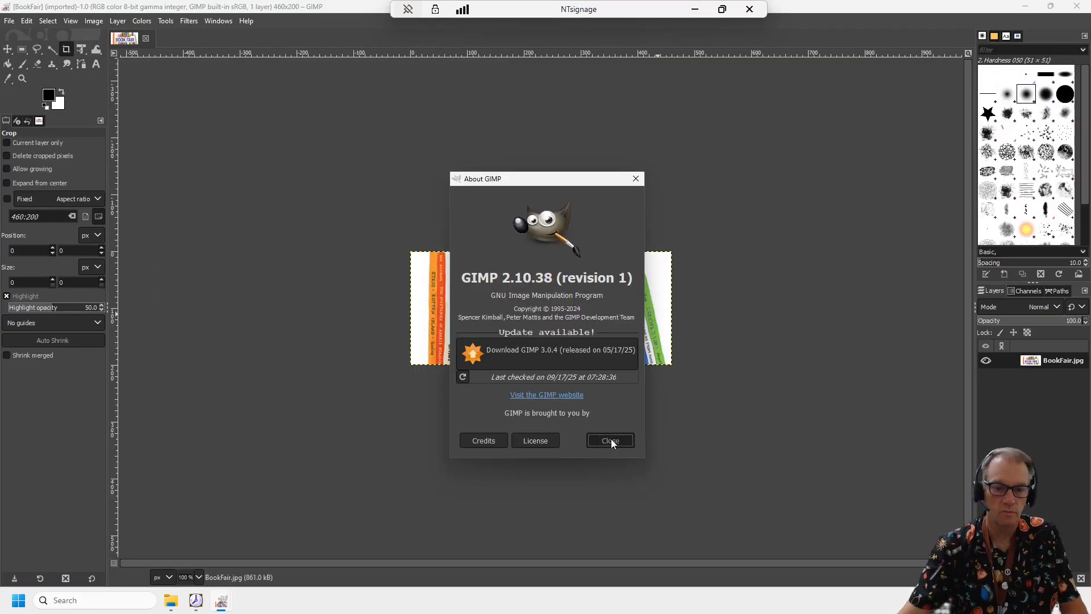
{"action": "left_click", "coordinate": [610, 441]}
- Set the foreground color to bright green, HTML notation 00d700
{"action": "key", "text": "2"}
{"action": "left_click_drag", "start_coordinate": [467, 565], "coordinate": [336, 563]}
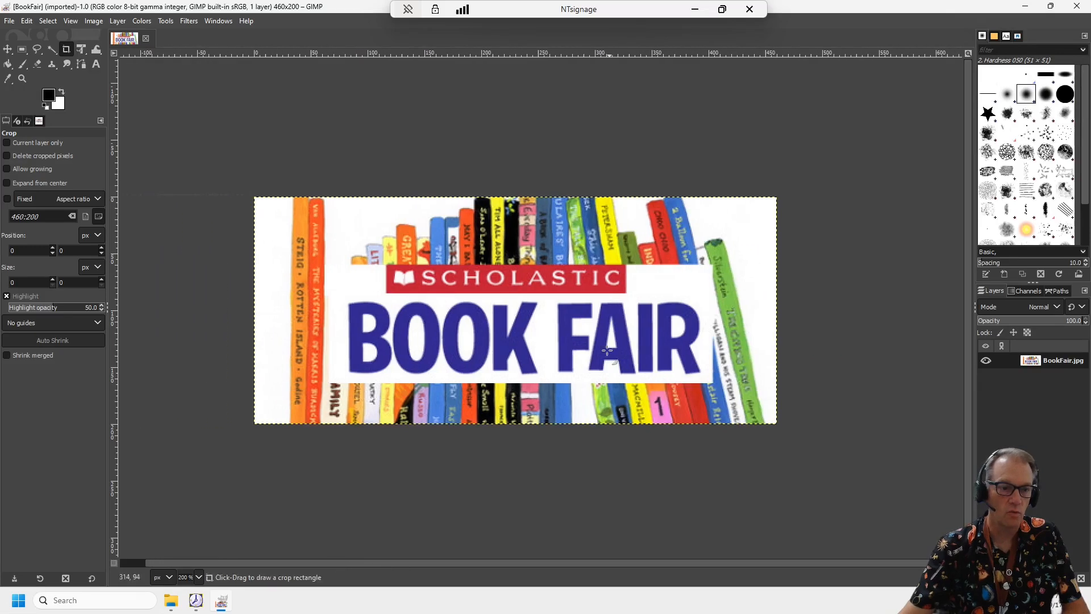
{"action": "left_click", "coordinate": [49, 96]}
{"action": "left_click", "coordinate": [176, 64]}
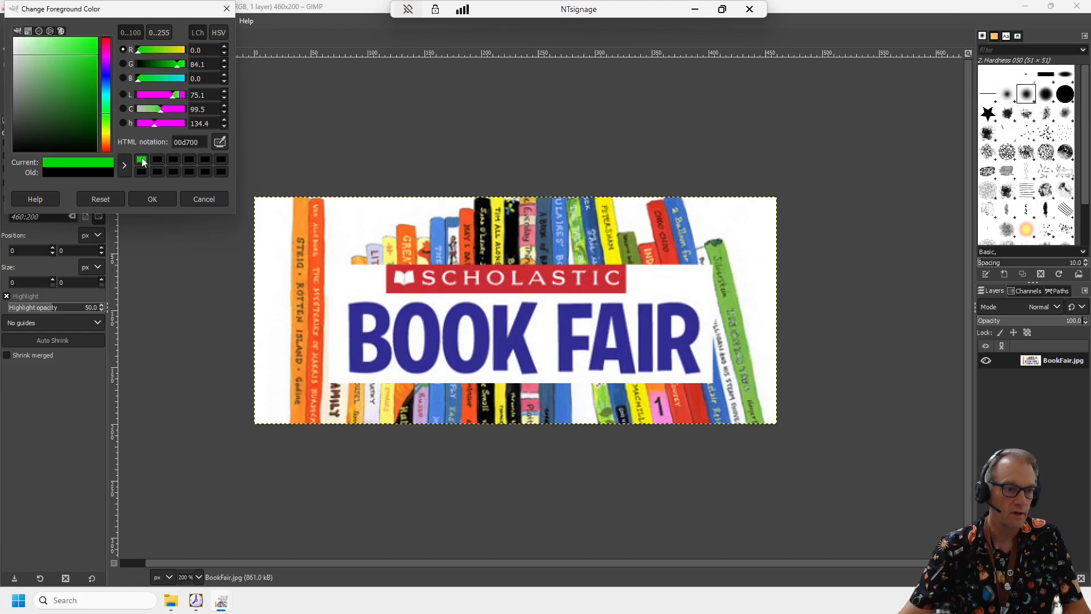
{"action": "left_click", "coordinate": [154, 200]}
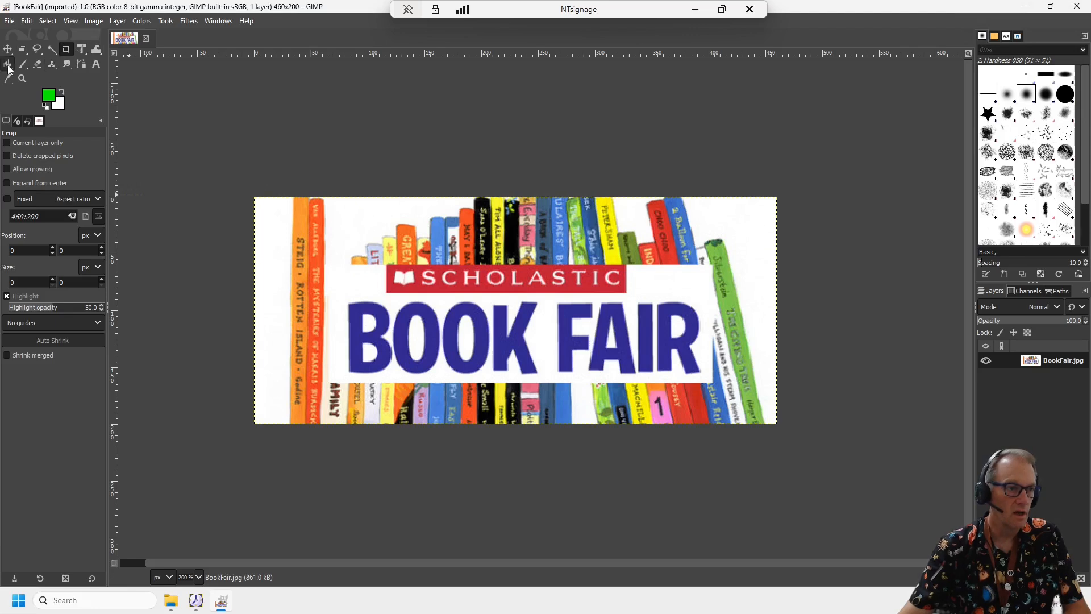
- Bucket-fill the white background areas around the books and behind the BOOK FAIR lettering with green
{"action": "key", "text": "shift+b"}
{"action": "left_click", "coordinate": [287, 222]}
{"action": "left_click", "coordinate": [540, 307]}
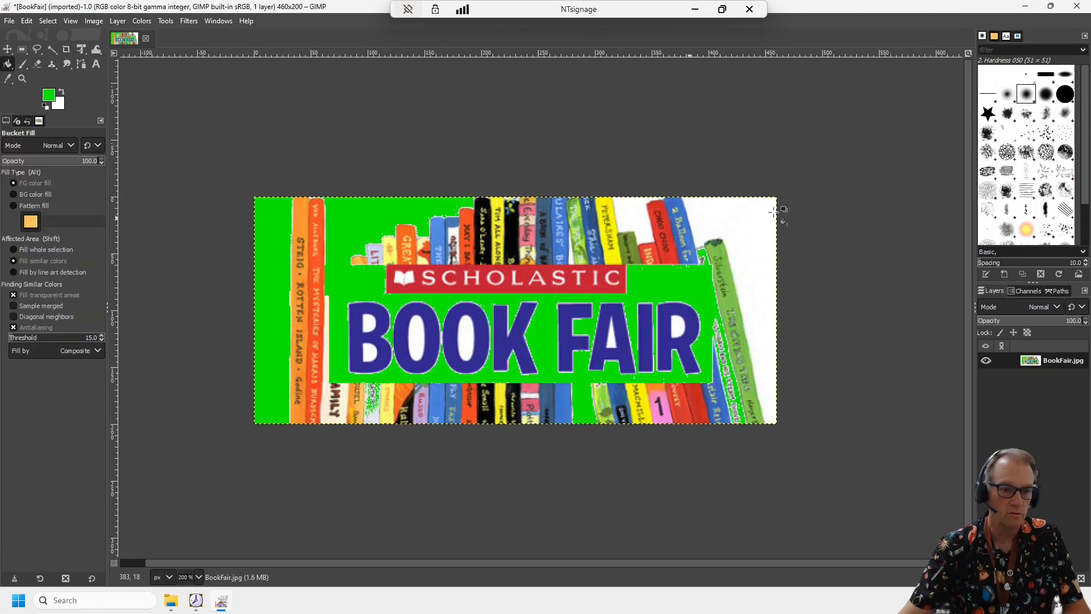
{"action": "left_click", "coordinate": [744, 219]}
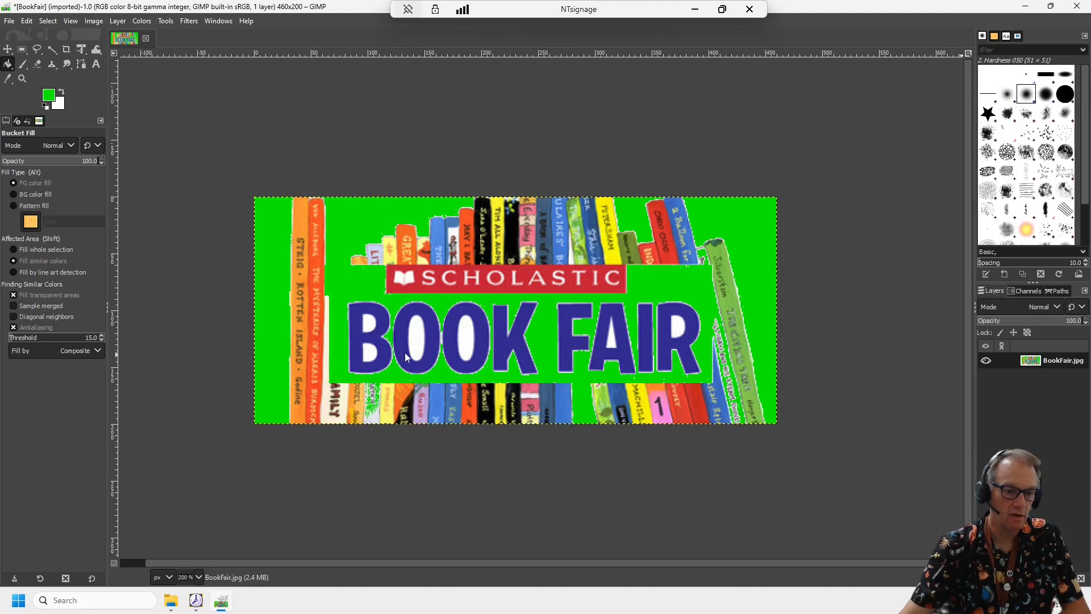
- Fill the enclosed white openings inside the BOOK FAIR letters with the same green
{"action": "left_click", "coordinate": [421, 336]}
{"action": "left_click", "coordinate": [463, 341]}
{"action": "left_click", "coordinate": [371, 324]}
{"action": "left_click", "coordinate": [372, 350]}
{"action": "left_click", "coordinate": [678, 326]}
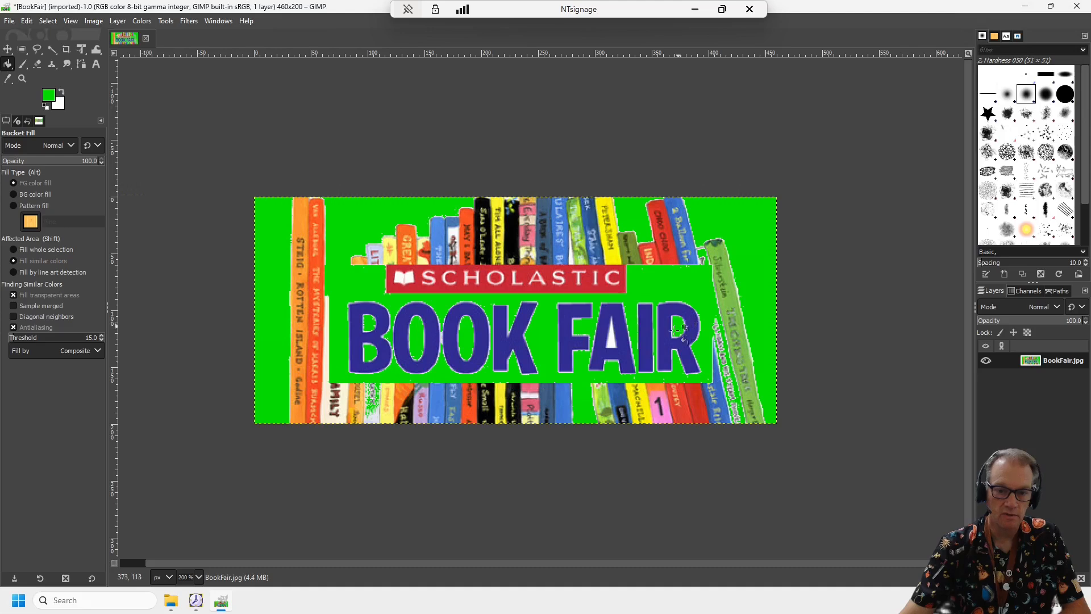
{"action": "left_click", "coordinate": [612, 344]}
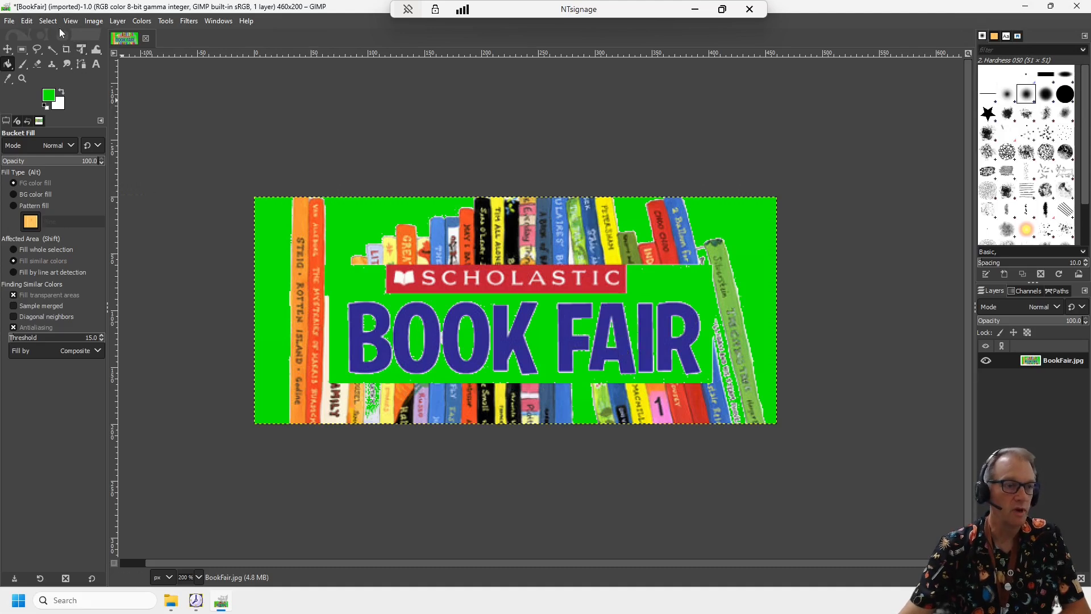
- Add an alpha channel to the BookFair layer
{"action": "left_click", "coordinate": [117, 22]}
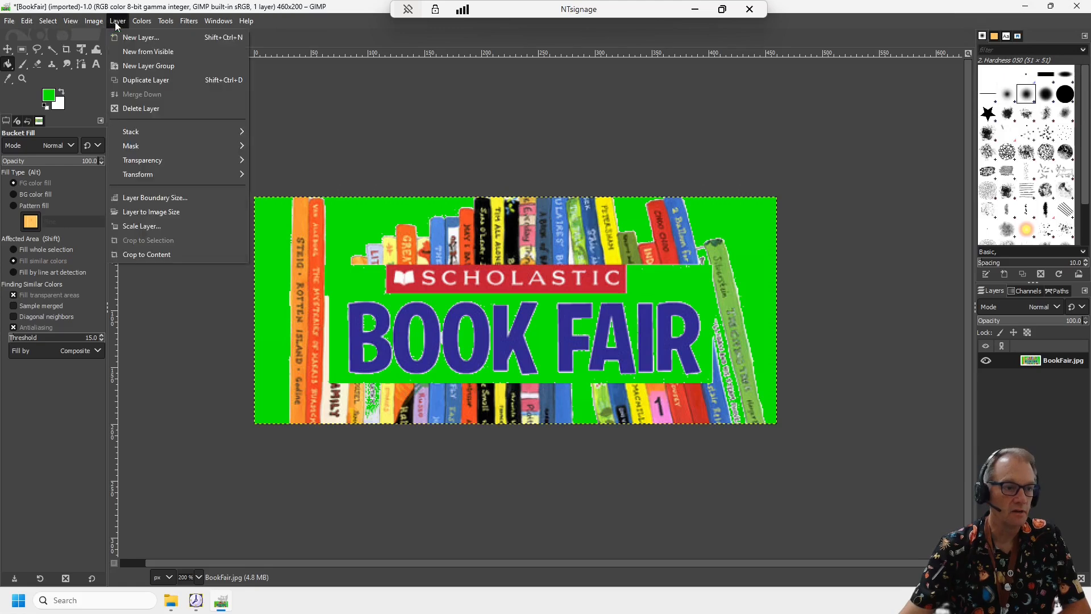
{"action": "mouse_move", "coordinate": [162, 161]}
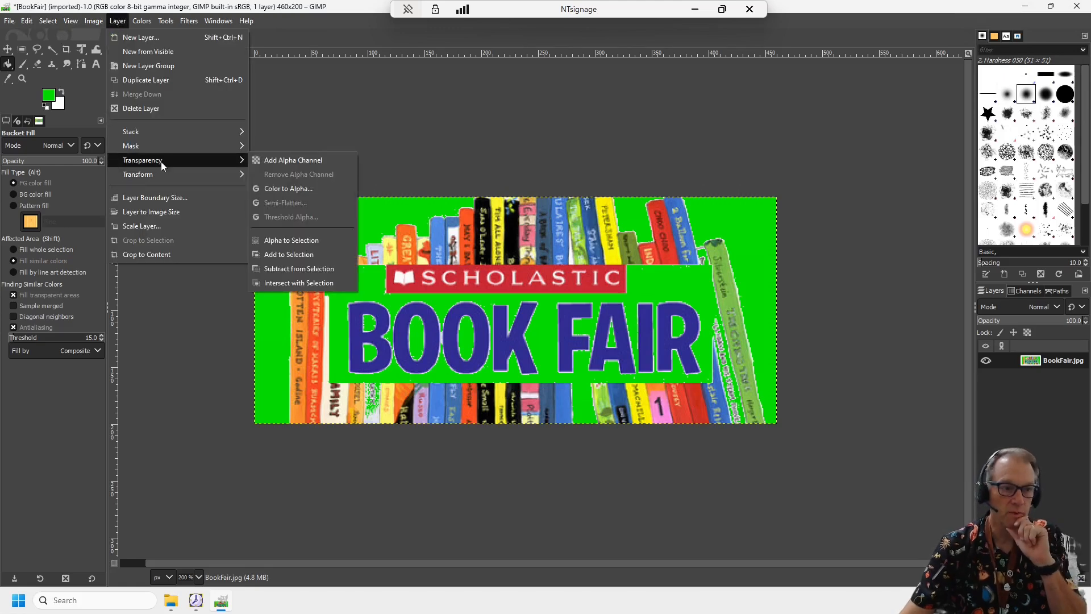
{"action": "left_click", "coordinate": [307, 161]}
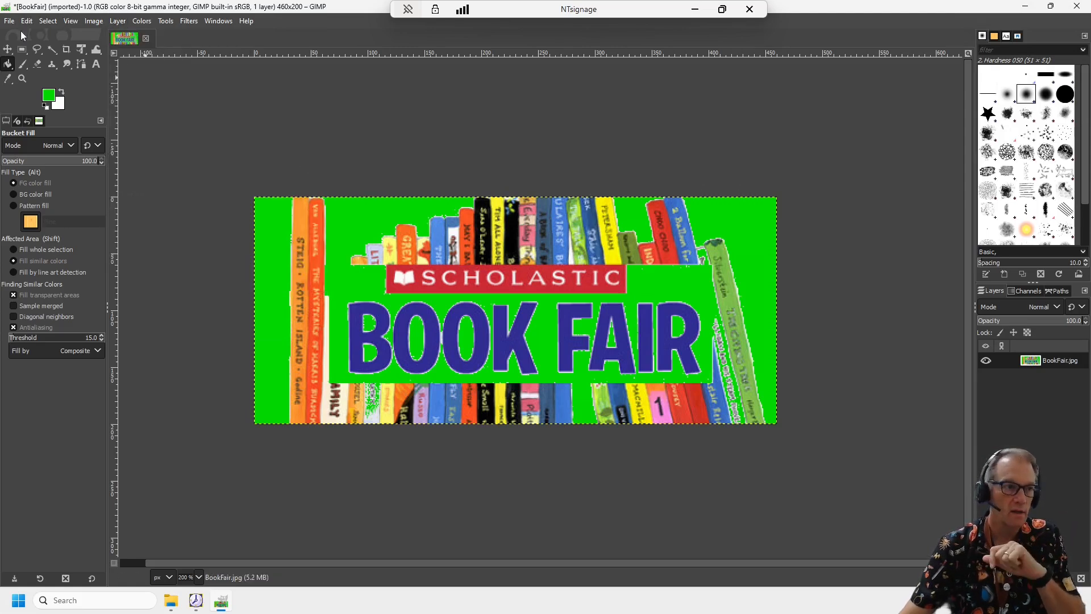
- Select all the green background areas by color and delete them to make the background transparent
{"action": "left_click", "coordinate": [48, 21]}
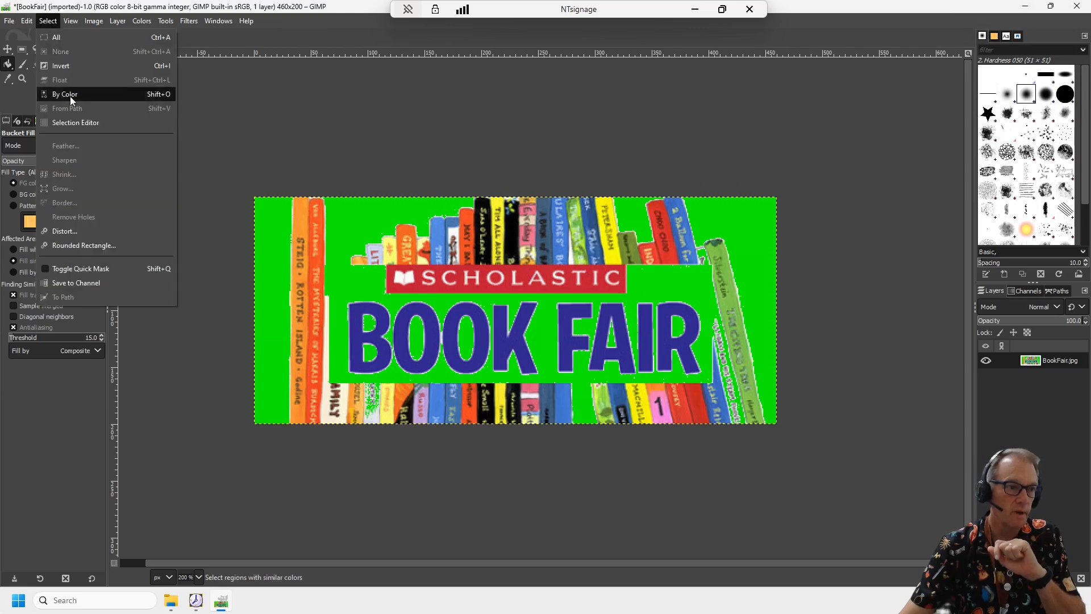
{"action": "left_click", "coordinate": [68, 96]}
{"action": "left_click", "coordinate": [275, 219]}
{"action": "key", "text": "Delete"}
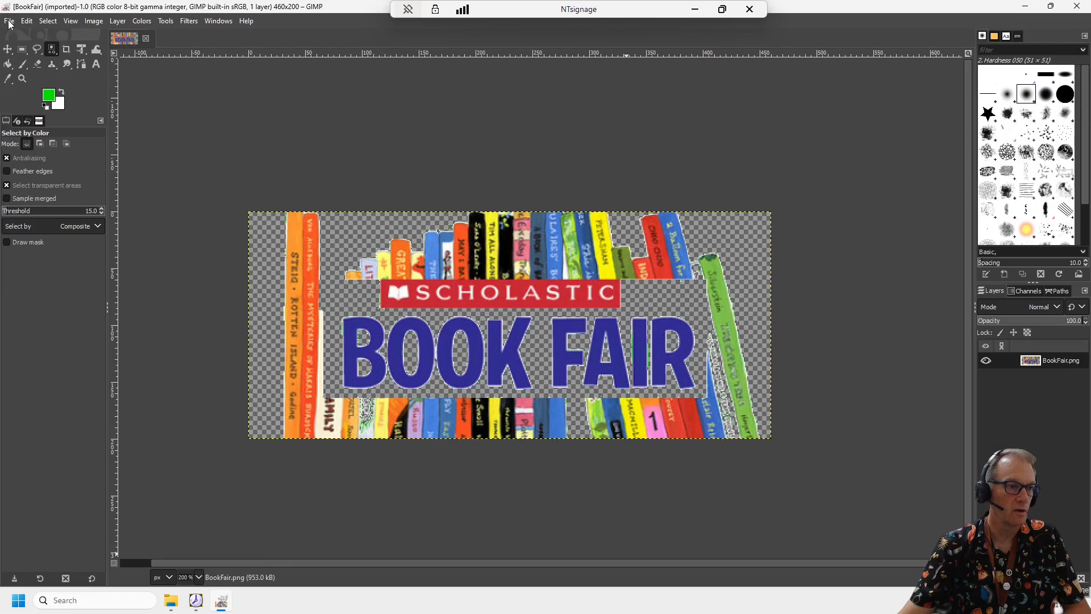
- Export the transparent image to the sign folder as BookFair.gif and close GIMP
{"action": "left_click", "coordinate": [10, 22]}
{"action": "left_click", "coordinate": [50, 212]}
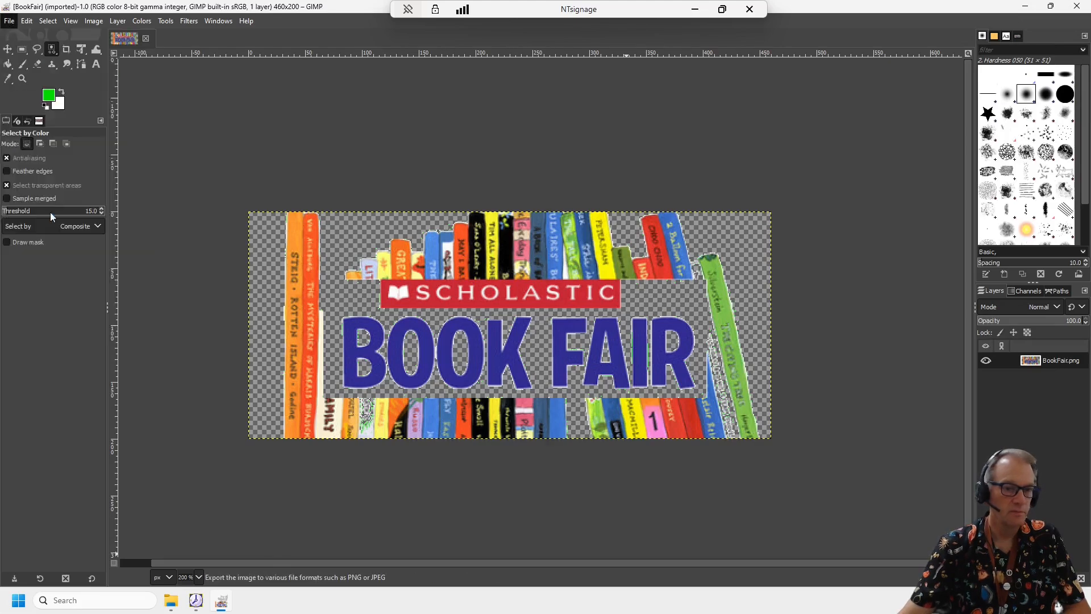
{"action": "double_click", "coordinate": [103, 124]}
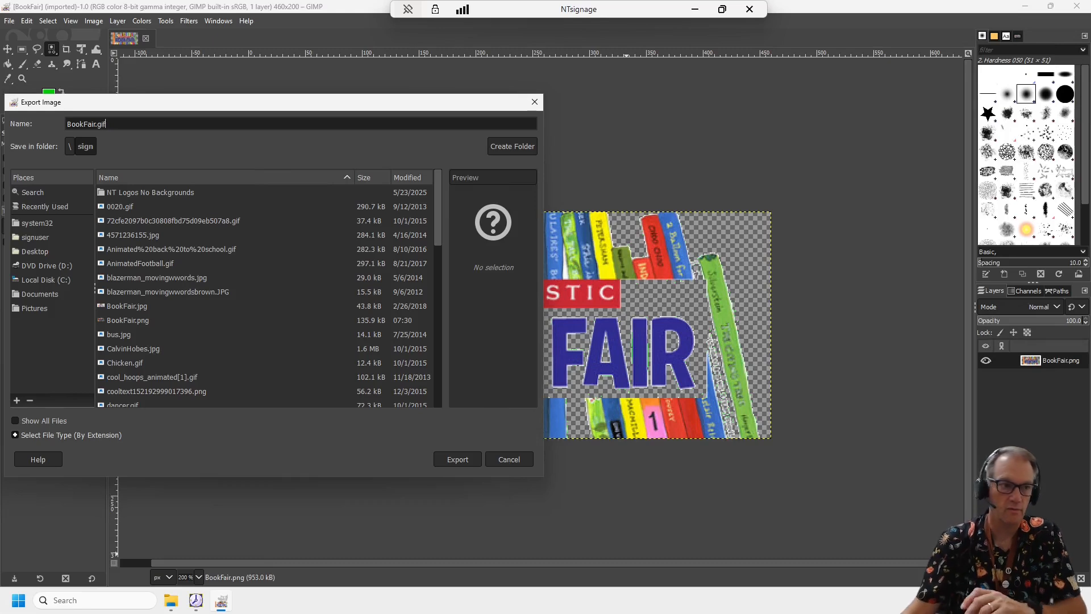
{"action": "left_click", "coordinate": [465, 459]}
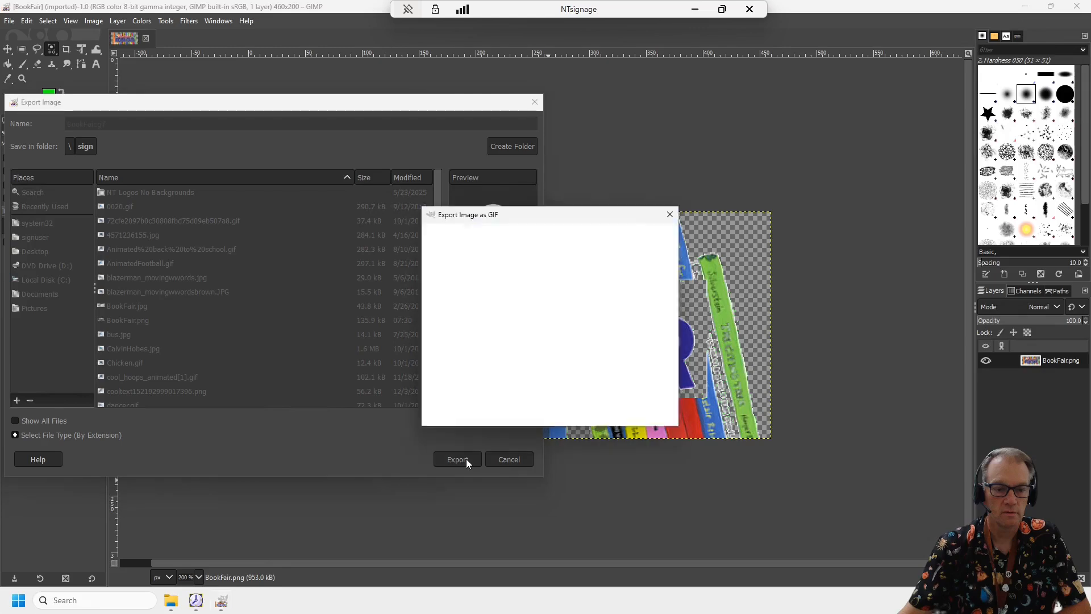
{"action": "left_click", "coordinate": [602, 414]}
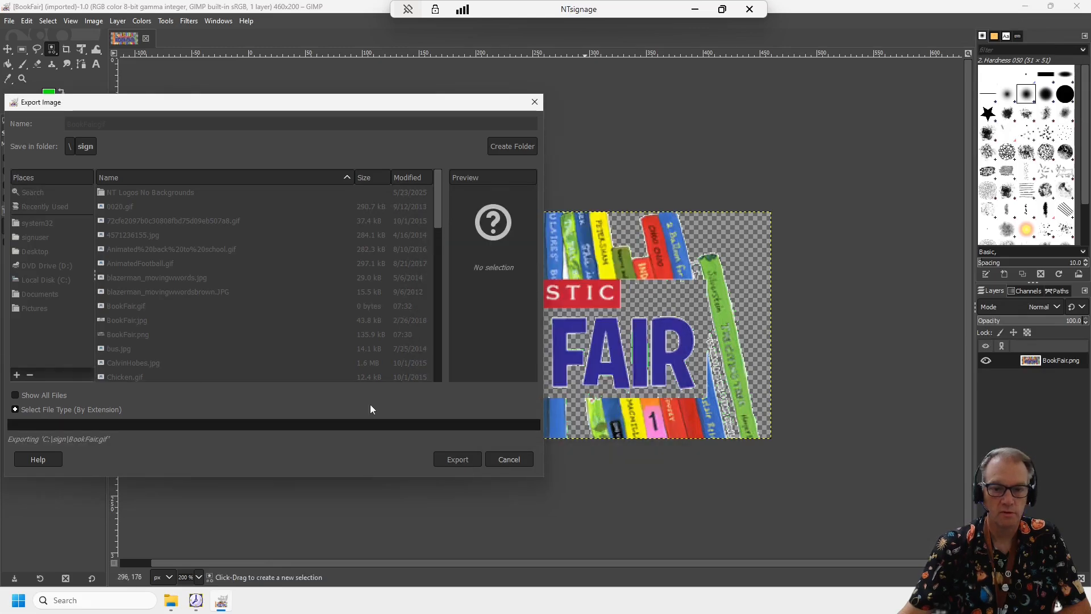
{"action": "left_click", "coordinate": [1076, 6]}
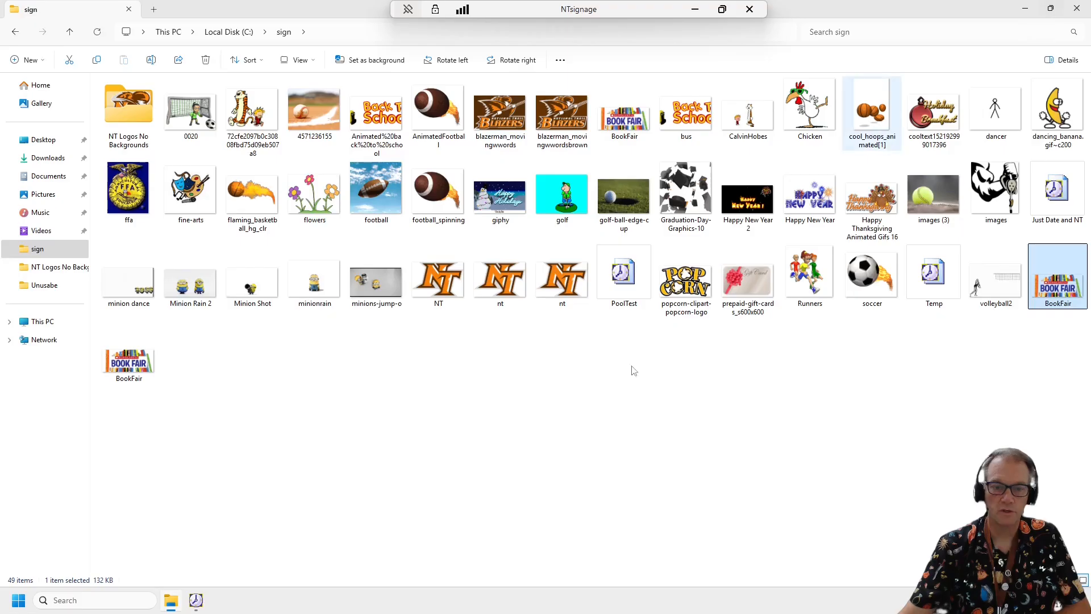